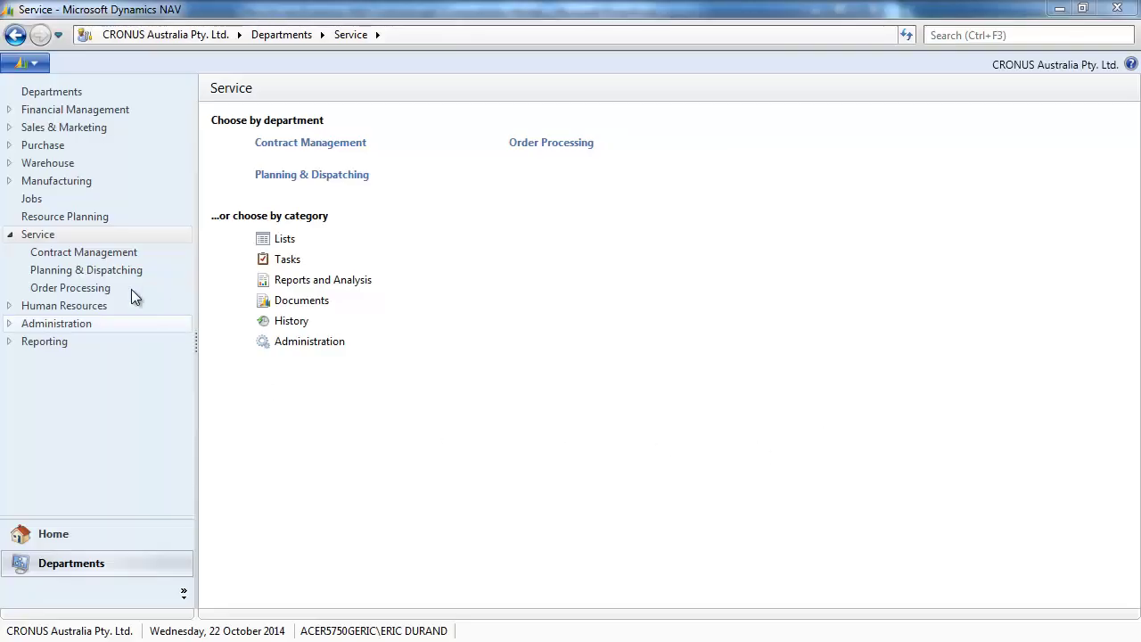
# Step: Open the Service Contracts list in Contract Management and start a new service contract
pyautogui.click(326, 145)
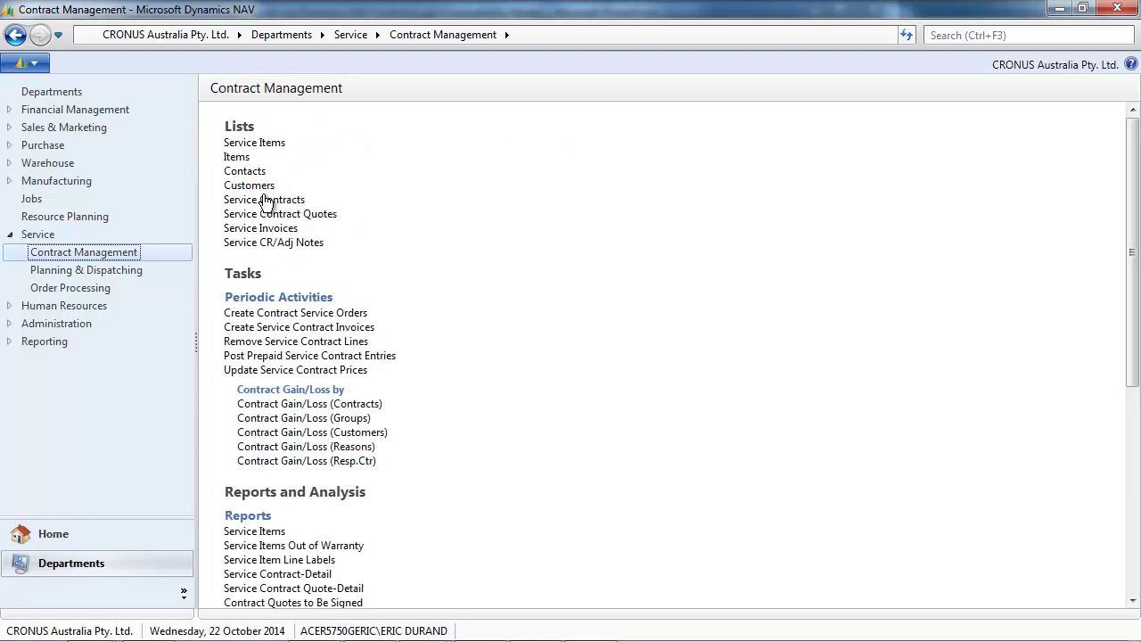
pyautogui.click(275, 207)
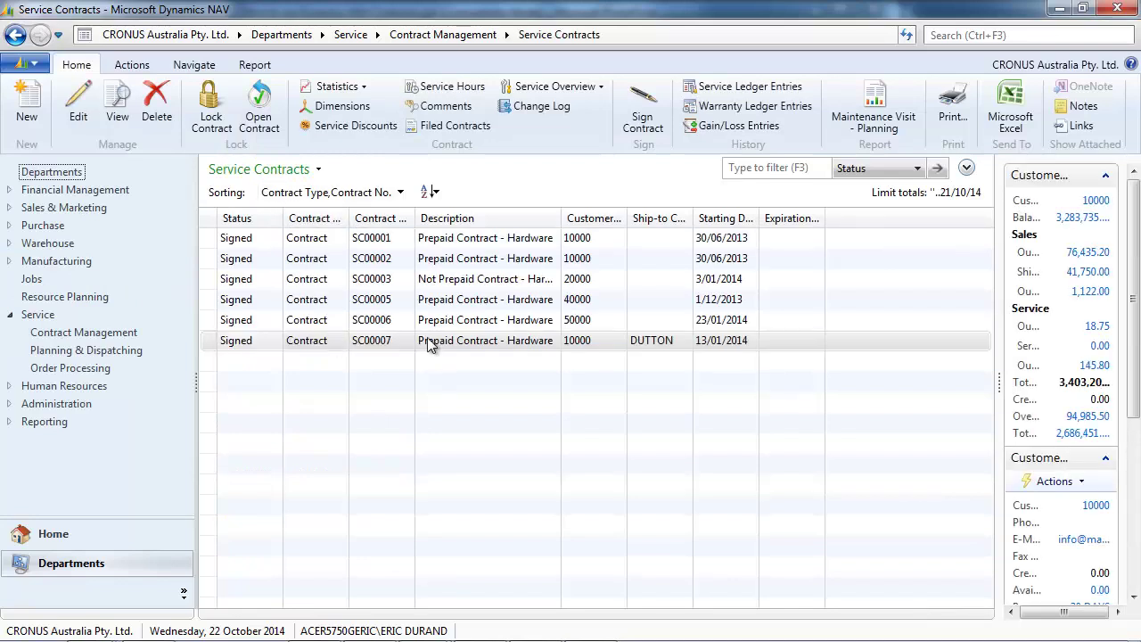
pyautogui.click(38, 114)
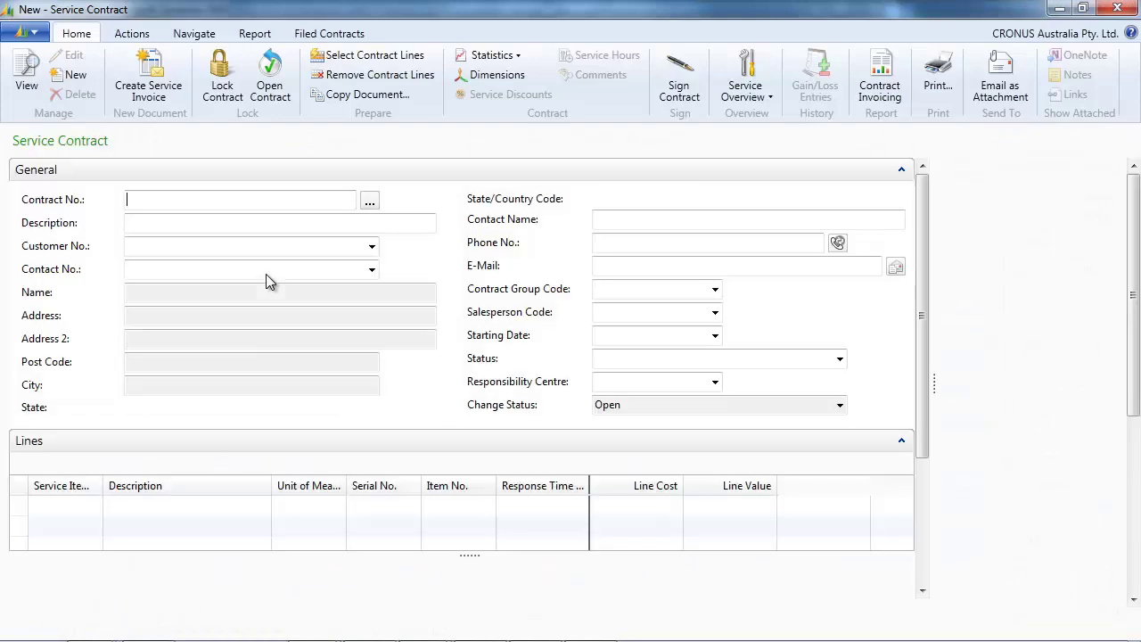
# Step: Create the contract from the template TEMPL0001, Prepaid Contract - Hardware
pyautogui.click(190, 227)
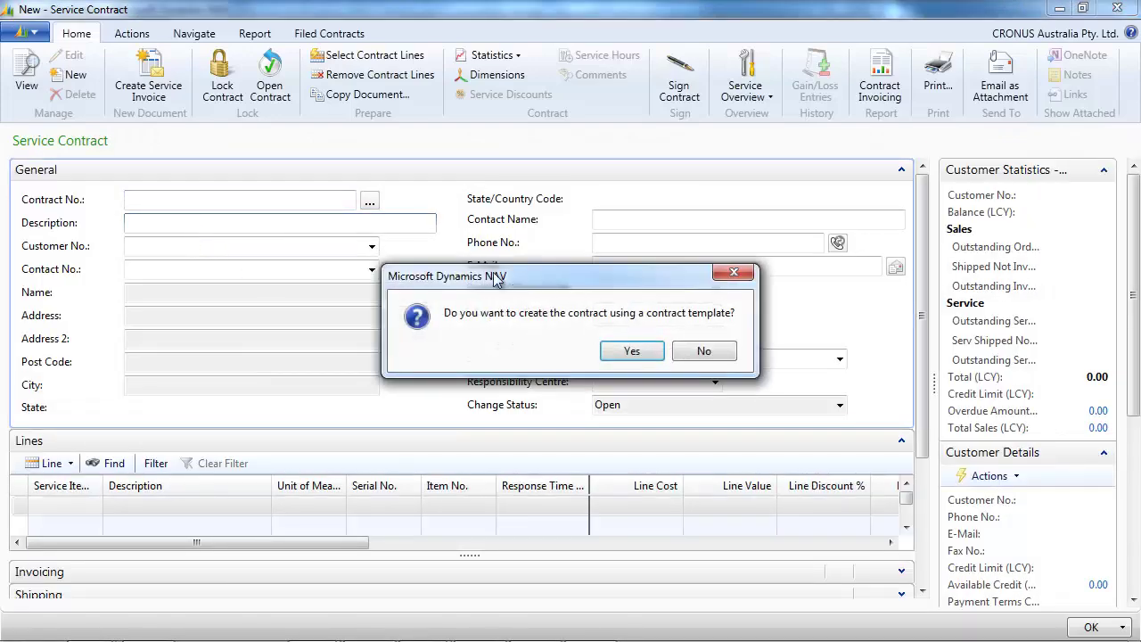
pyautogui.click(648, 356)
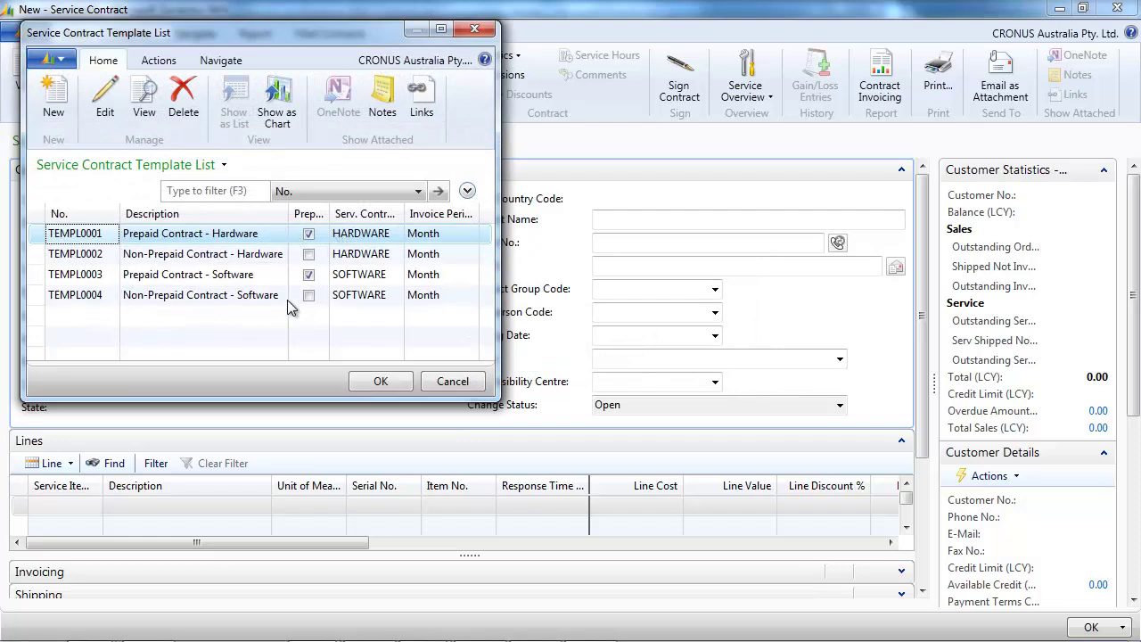
pyautogui.moveTo(329, 214); pyautogui.dragTo(393, 214)
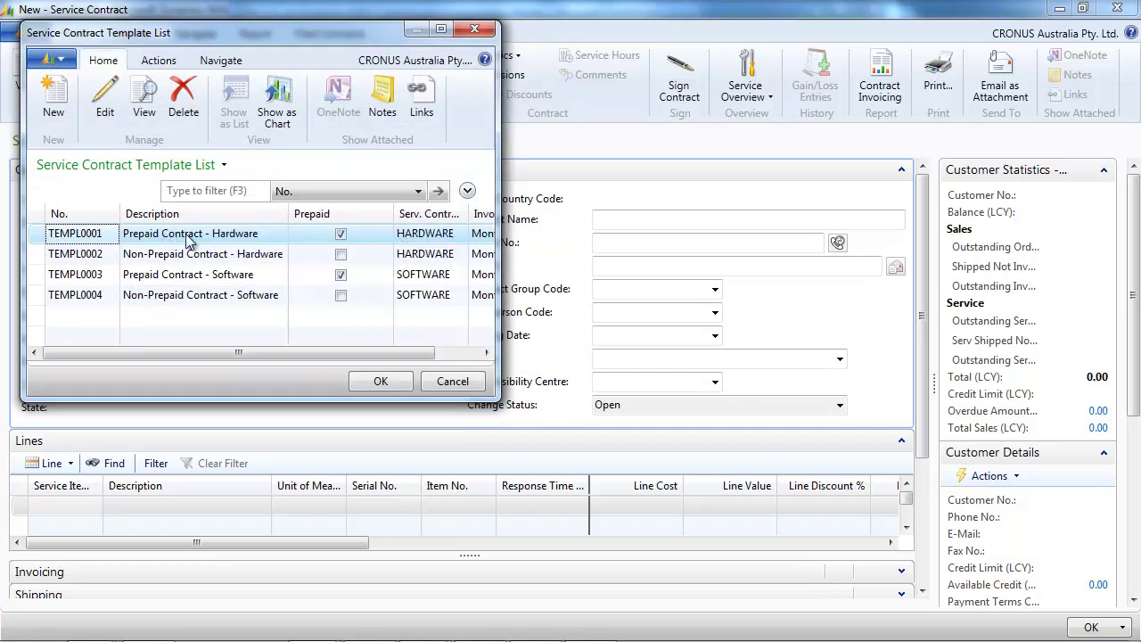
pyautogui.click(380, 382)
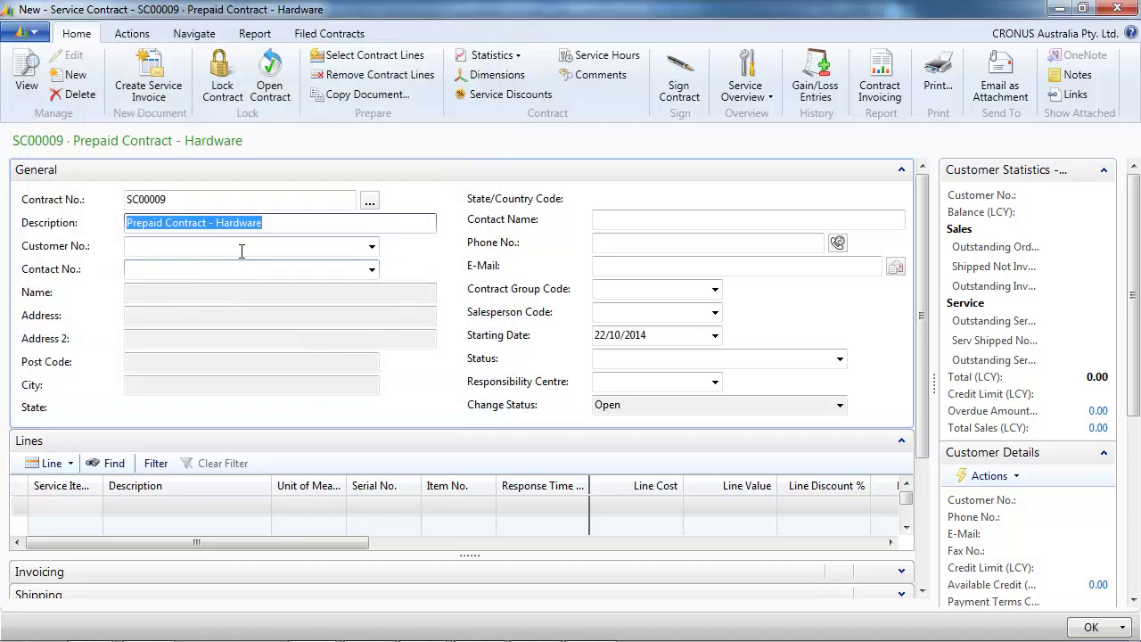
# Step: Enter the customer number in the contract's general information
pyautogui.click(242, 247)
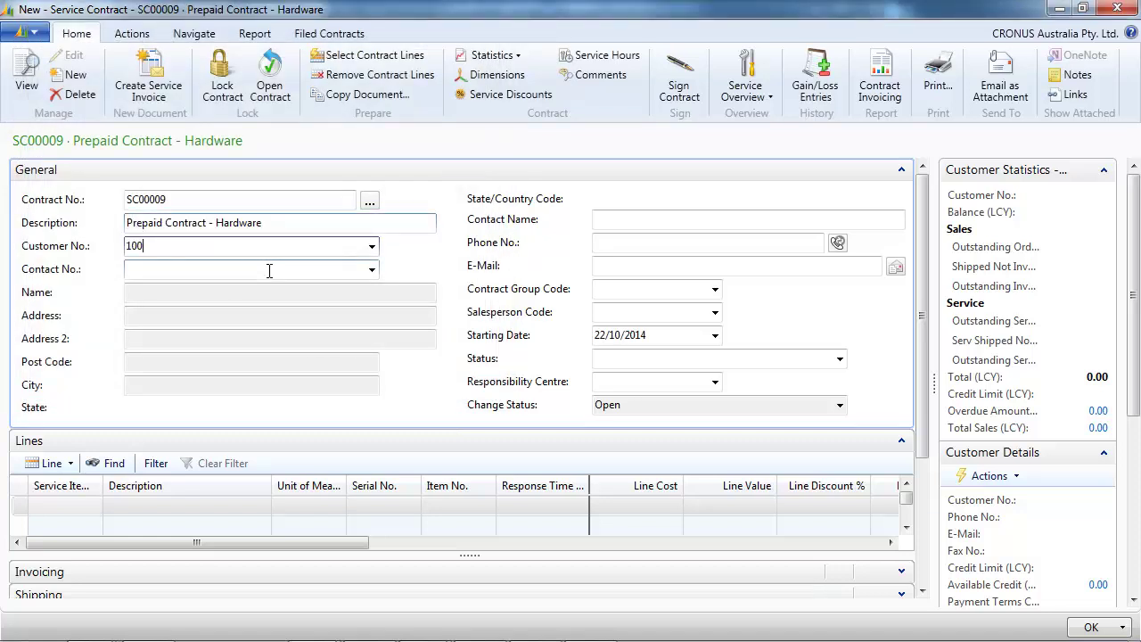
pyautogui.write('10000')
pyautogui.press('Tab')
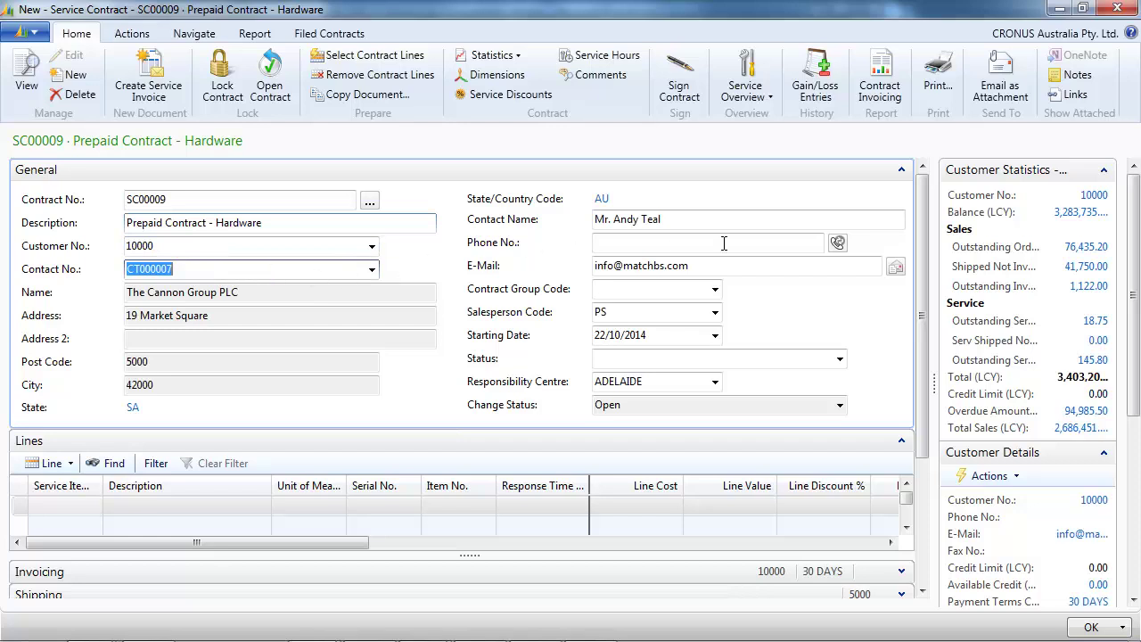
# Step: Check the contract's invoicing information and set the ship-to code to DUTTON
pyautogui.moveTo(930, 329); pyautogui.dragTo(925, 481)
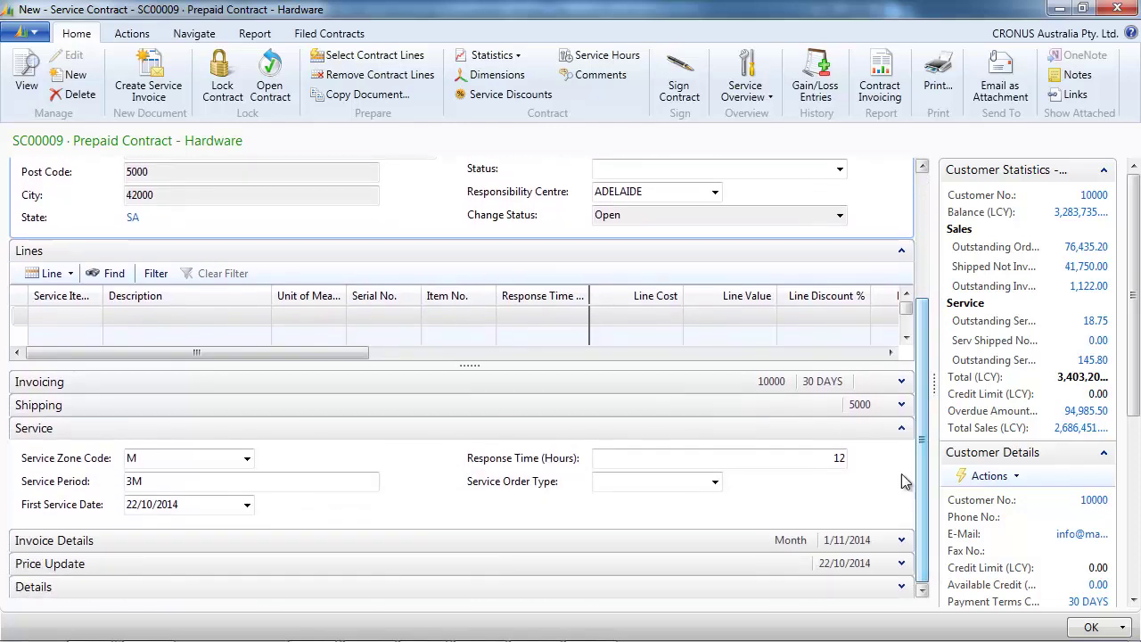
pyautogui.click(900, 380)
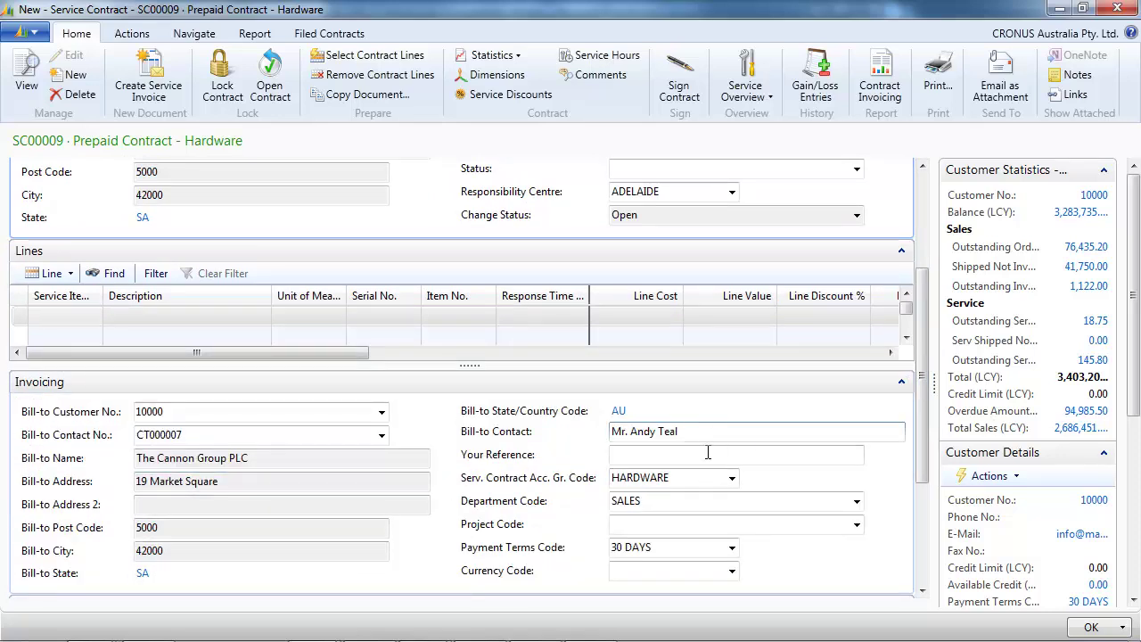
pyautogui.click(900, 381)
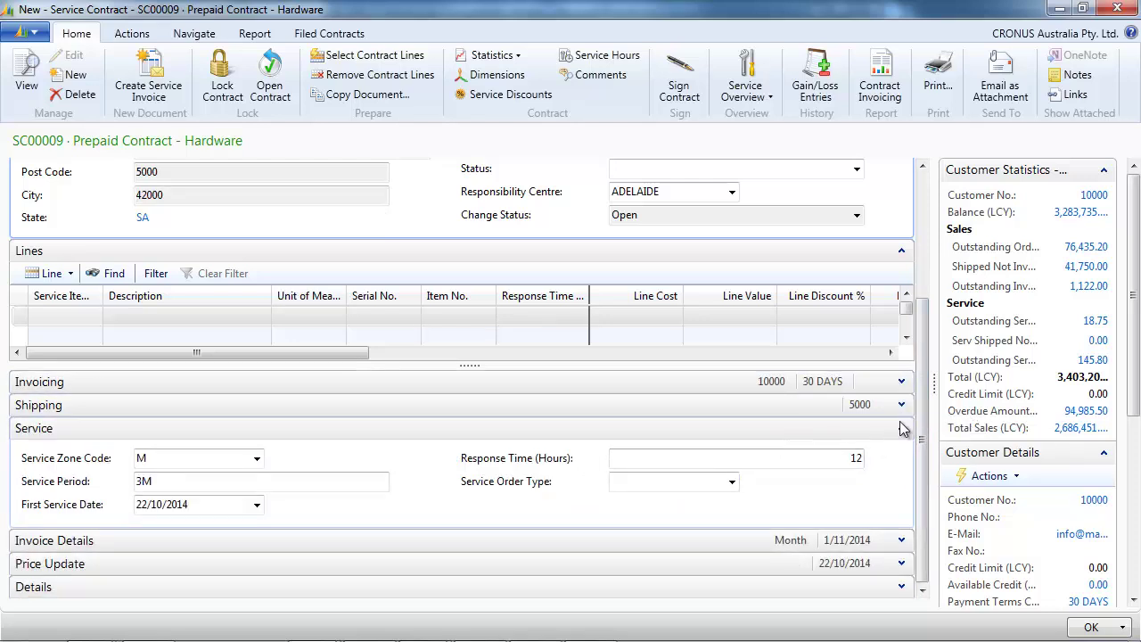
pyautogui.click(234, 405)
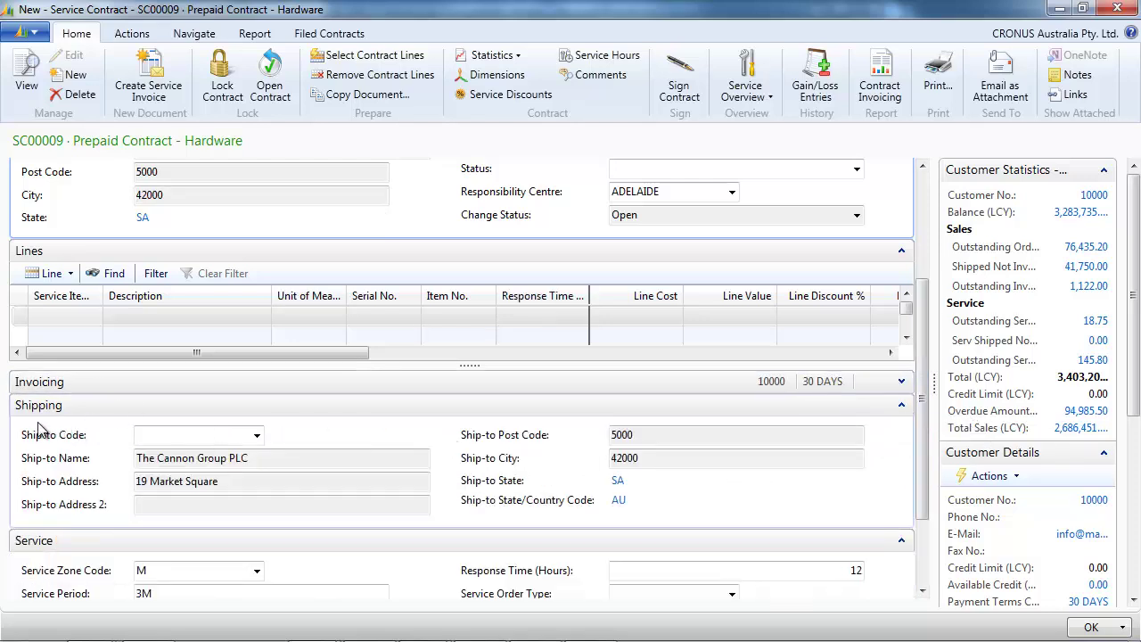
pyautogui.click(256, 436)
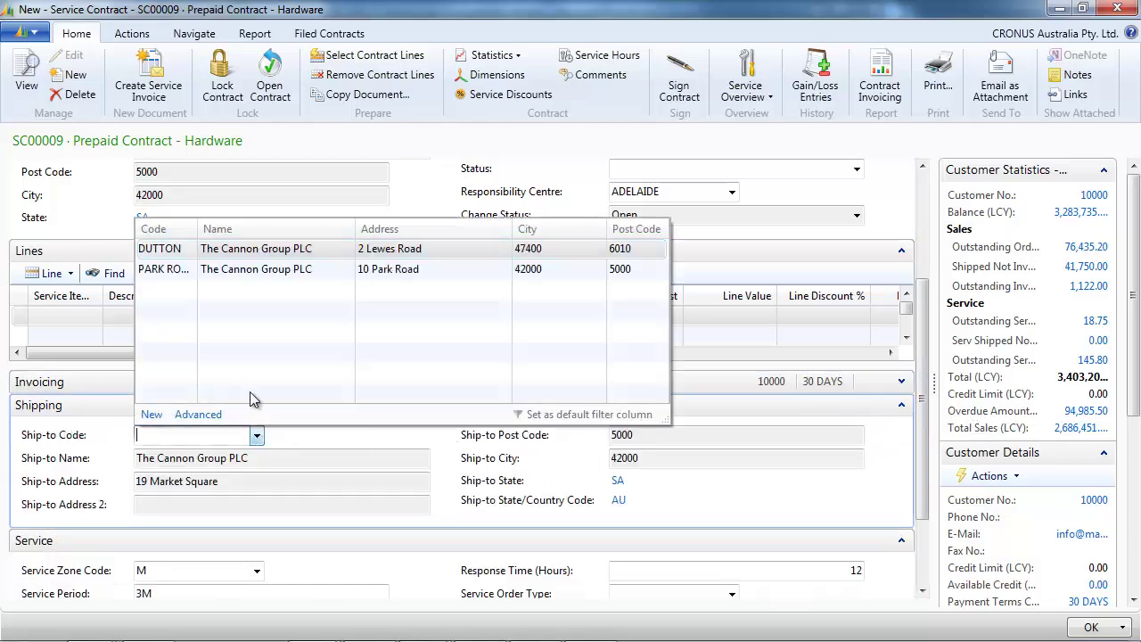
pyautogui.click(245, 254)
pyautogui.click(299, 461)
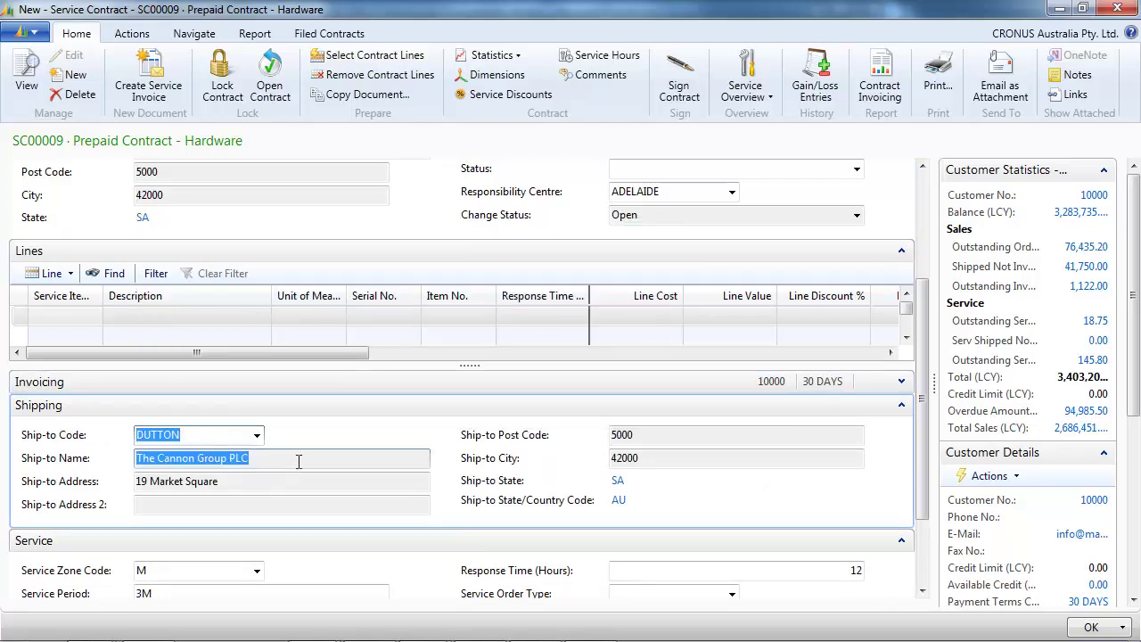
# Step: Examine the available service zones, service order types and invoice period options in the contract's service and invoice details
pyautogui.scroll(-3, 883, 535)
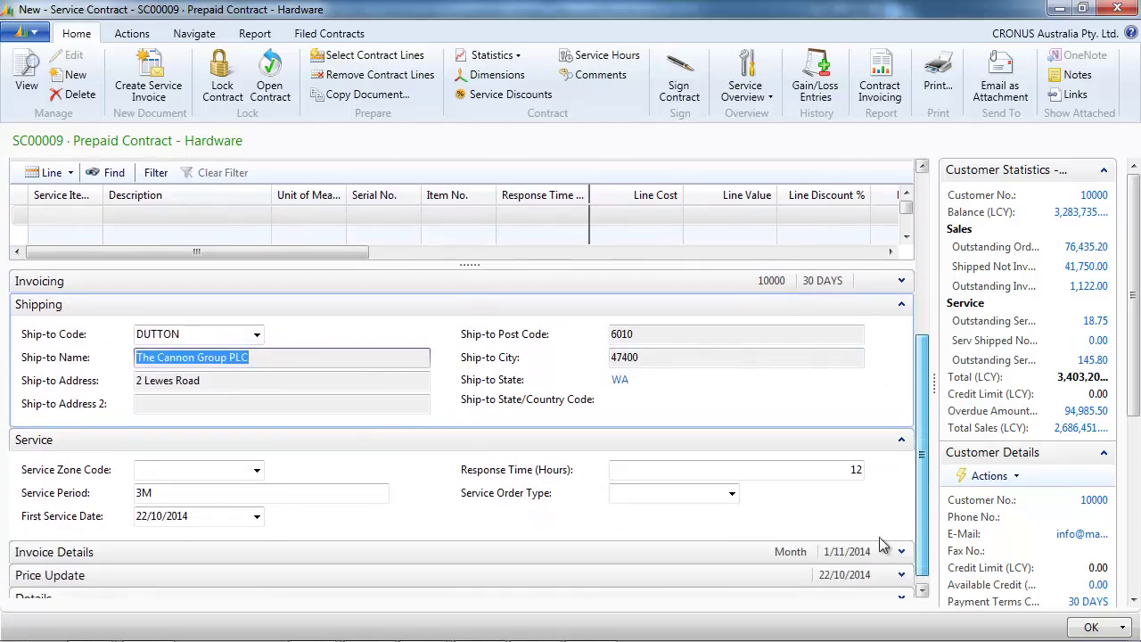
pyautogui.click(255, 472)
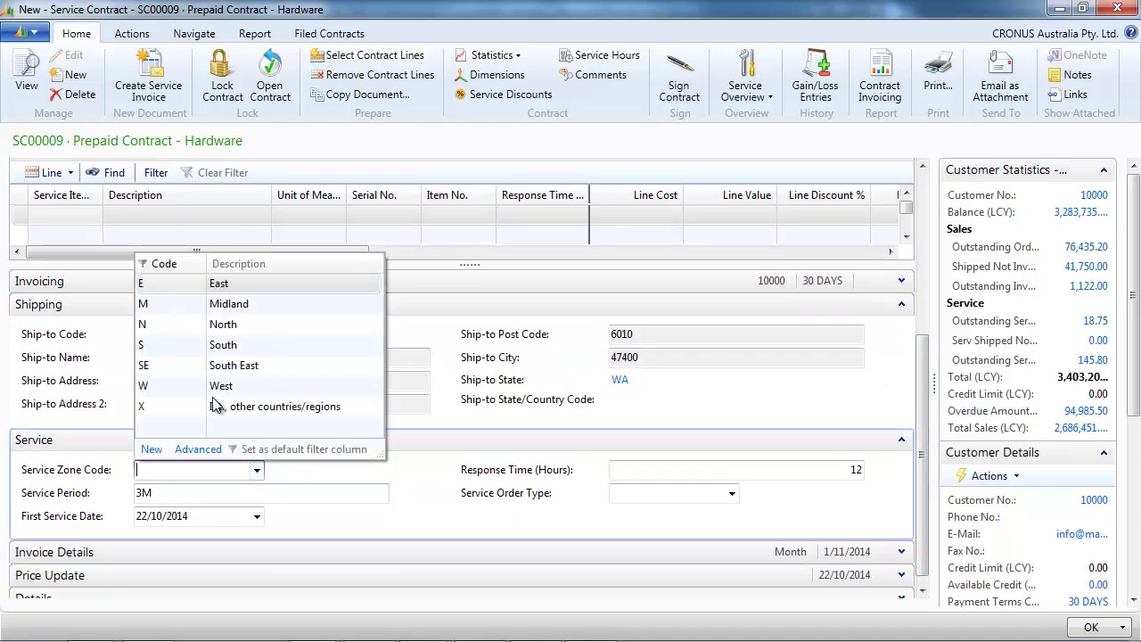
pyautogui.press('Escape')
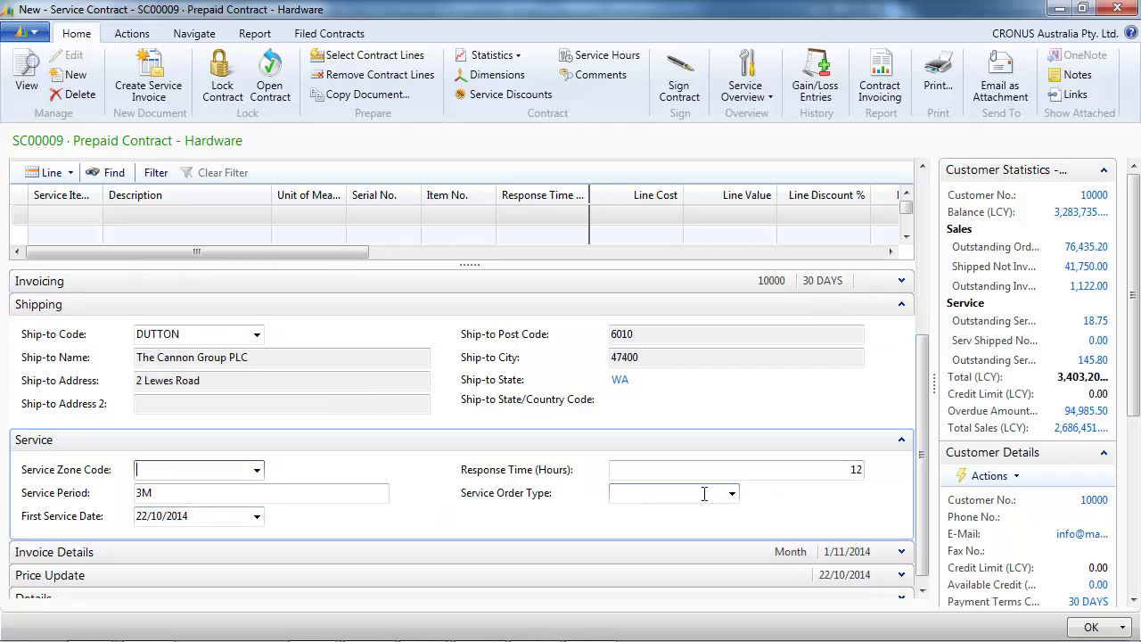
pyautogui.click(736, 493)
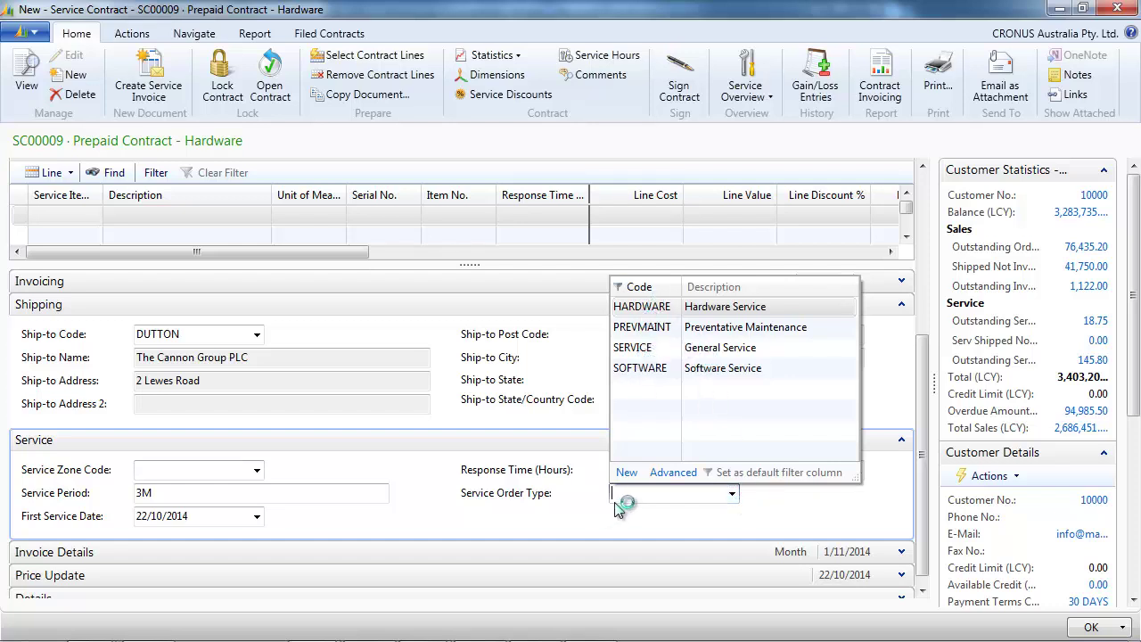
pyautogui.click(928, 540)
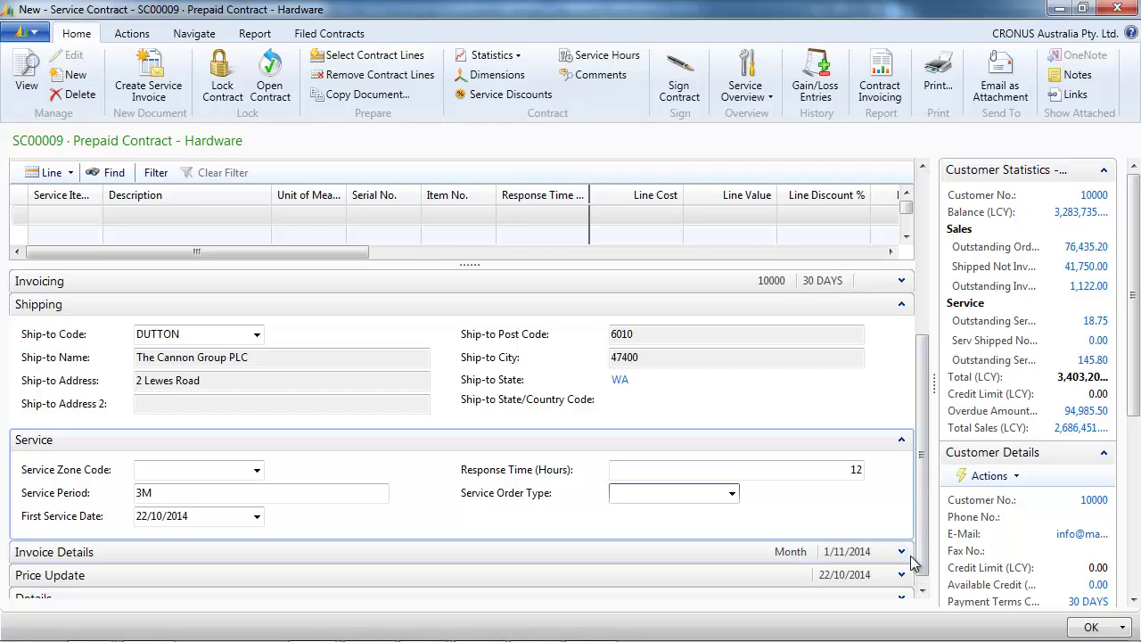
pyautogui.click(902, 552)
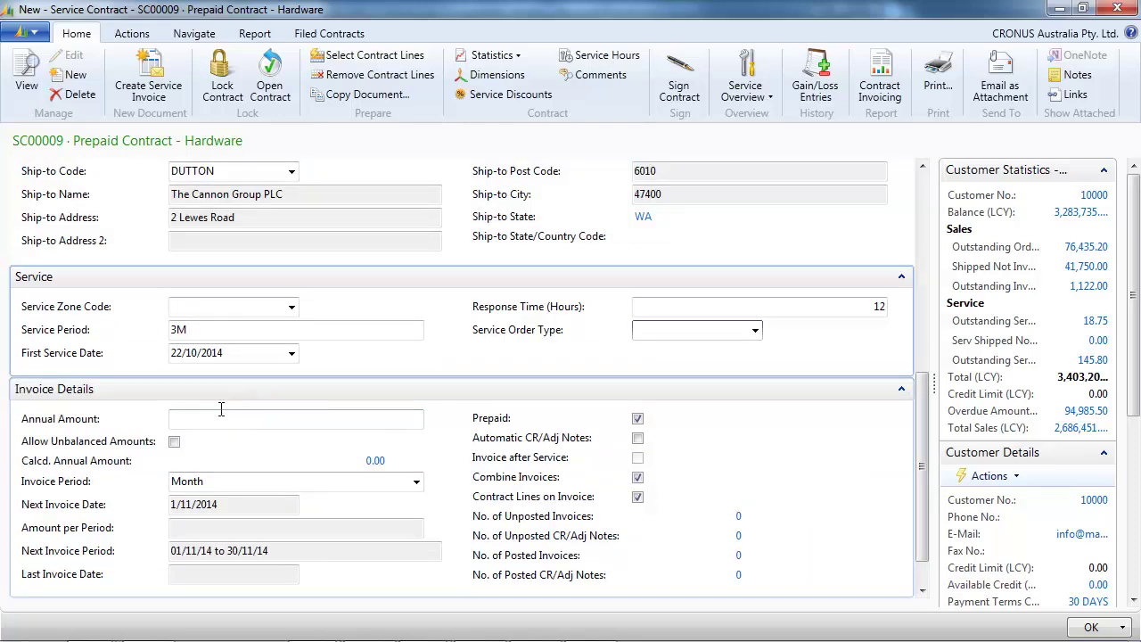
pyautogui.click(416, 482)
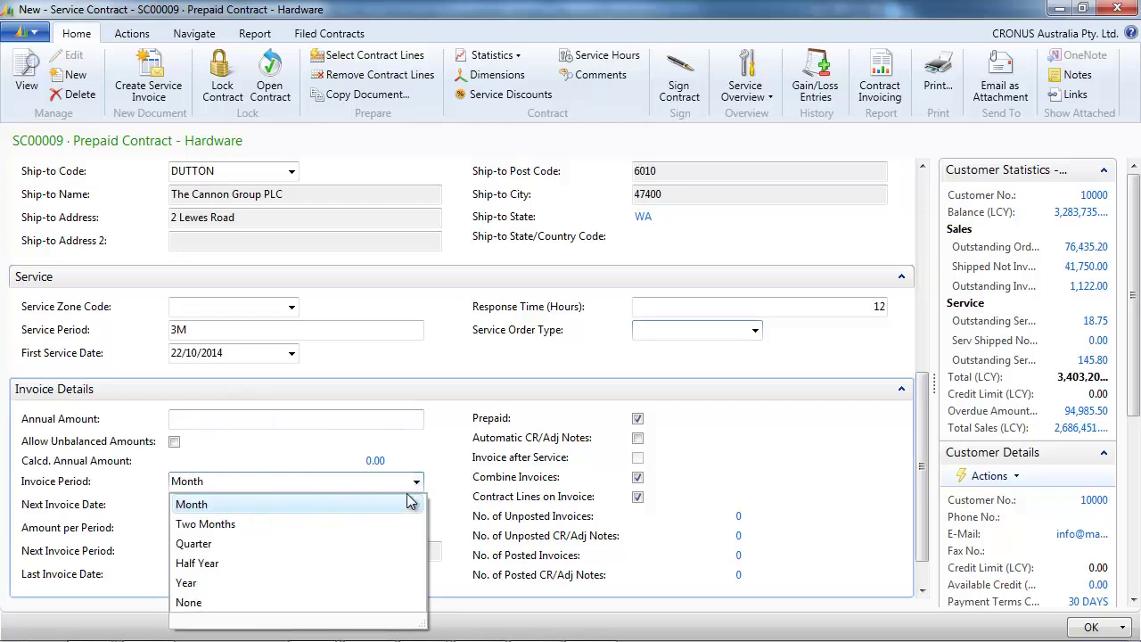
pyautogui.click(416, 483)
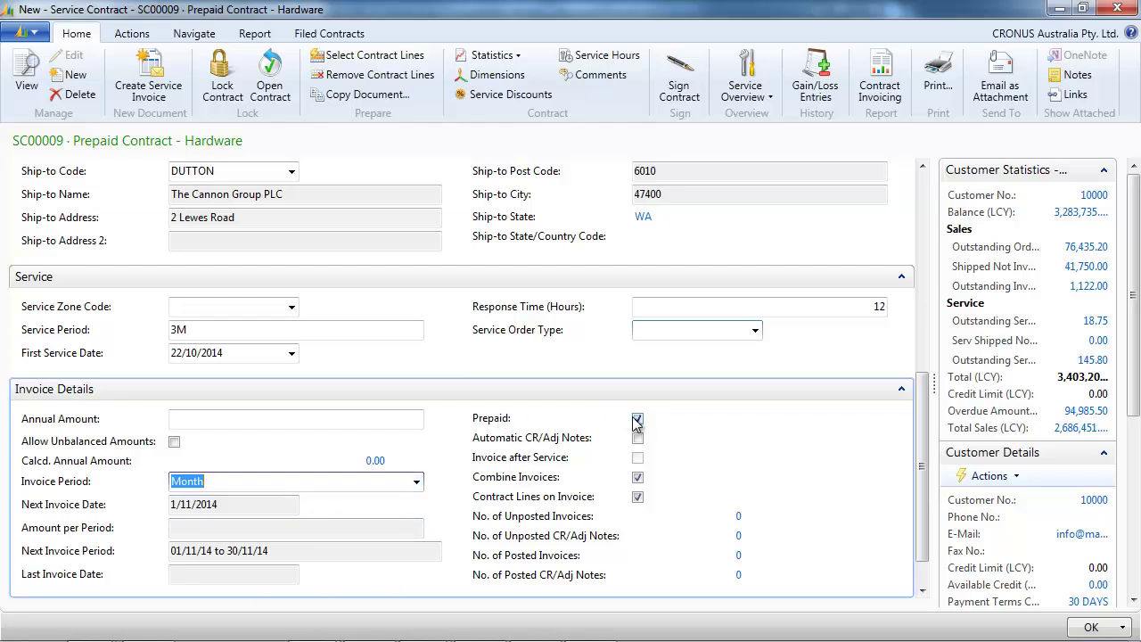
pyautogui.click(901, 389)
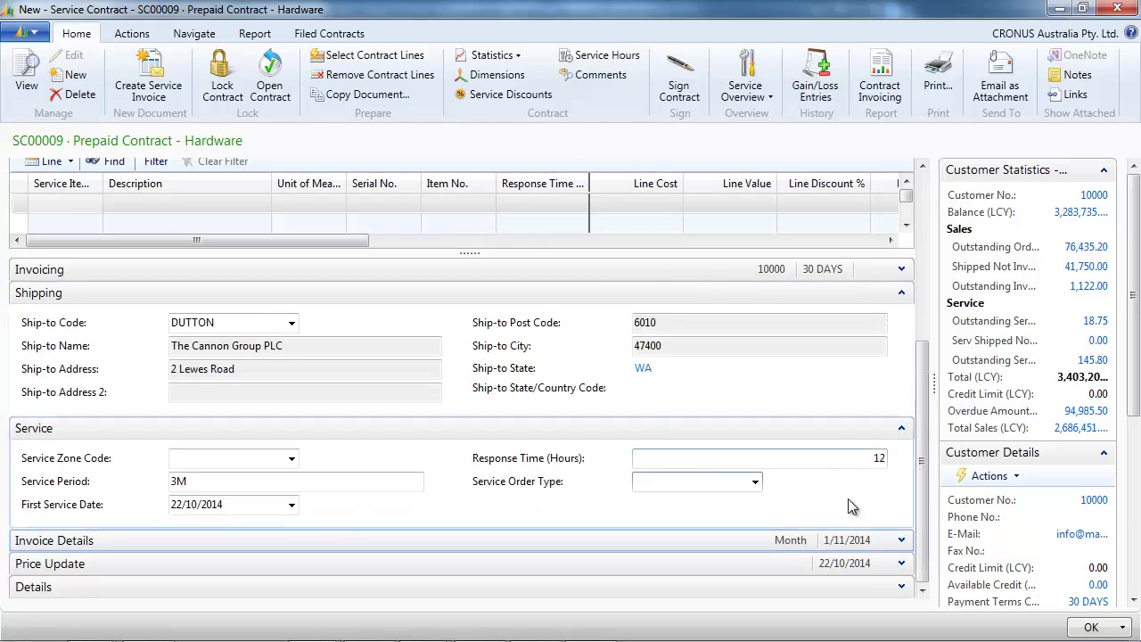
pyautogui.click(902, 428)
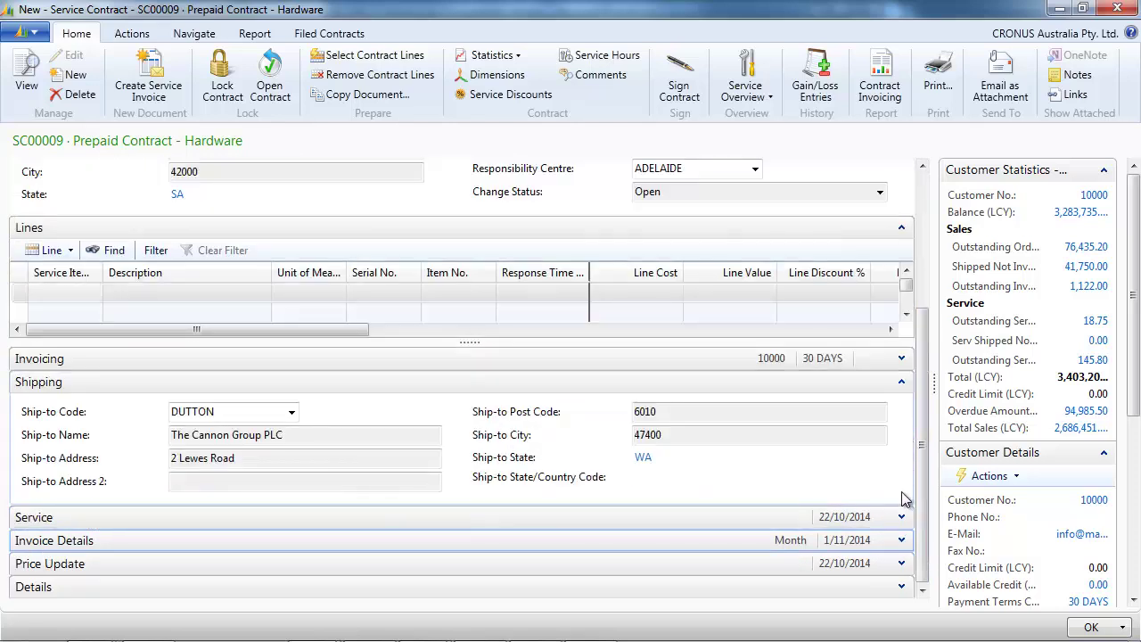
# Step: Set the contract's price update period to 1Y
pyautogui.click(902, 563)
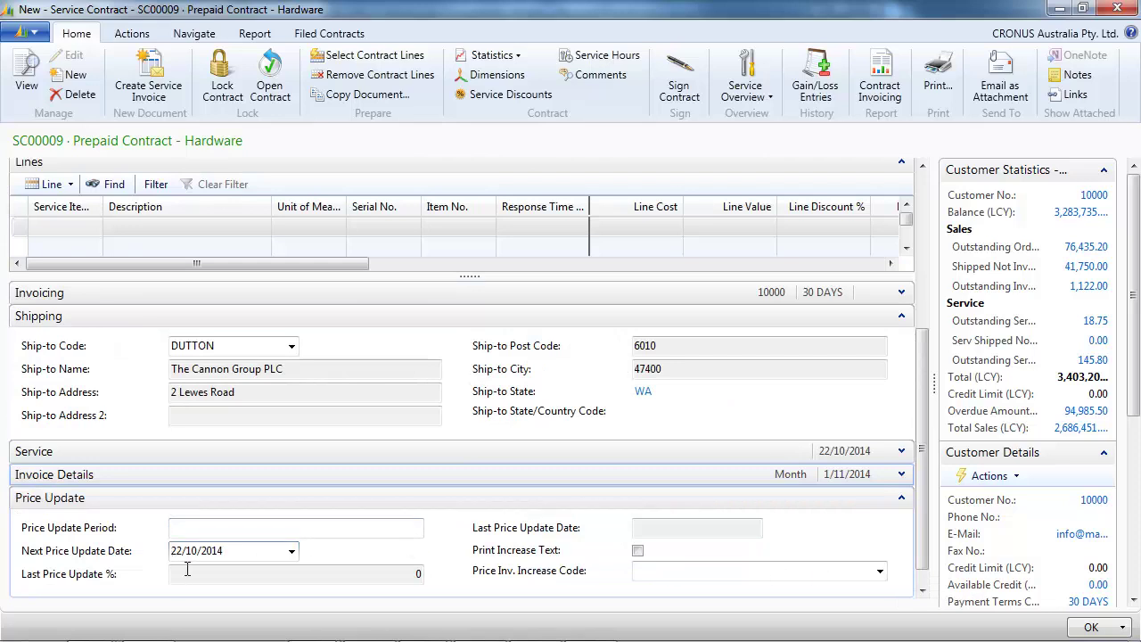
pyautogui.click(202, 528)
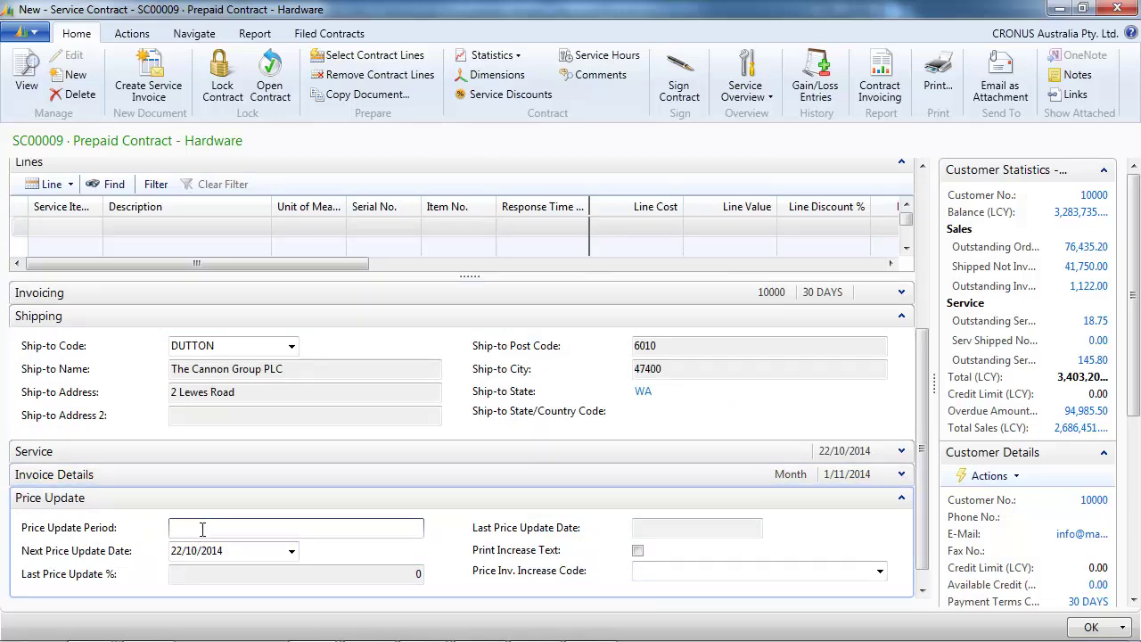
pyautogui.write('1Y')
pyautogui.press('Tab')
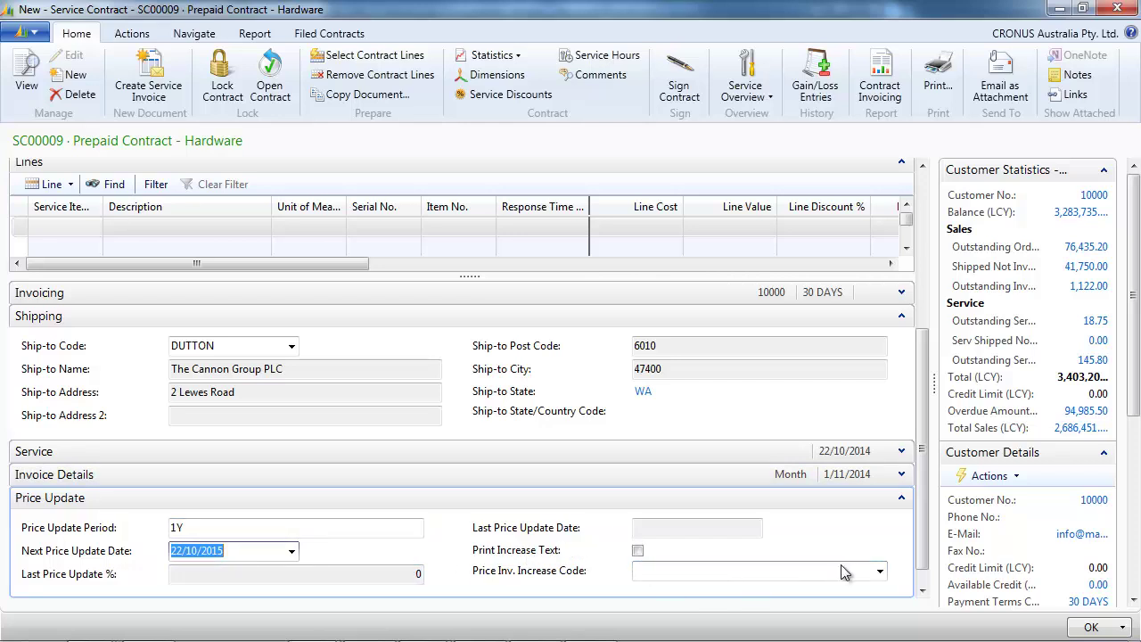
pyautogui.click(902, 499)
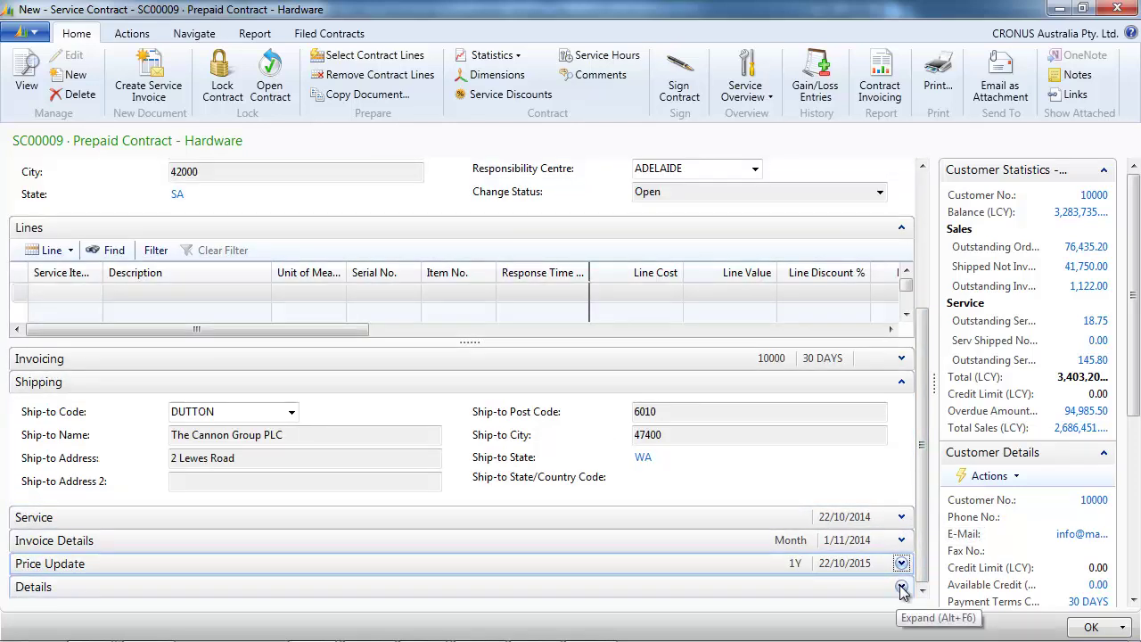
# Step: Check the contract's expiration and cancellation details, and collapse the Details, Shipping and General sections
pyautogui.click(902, 588)
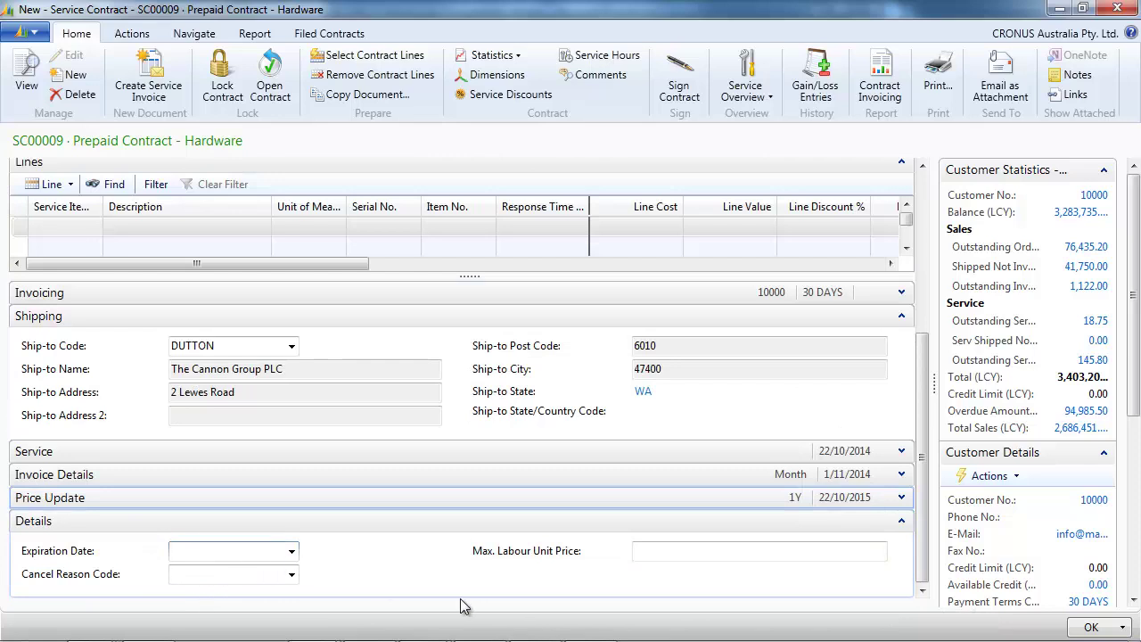
pyautogui.click(901, 523)
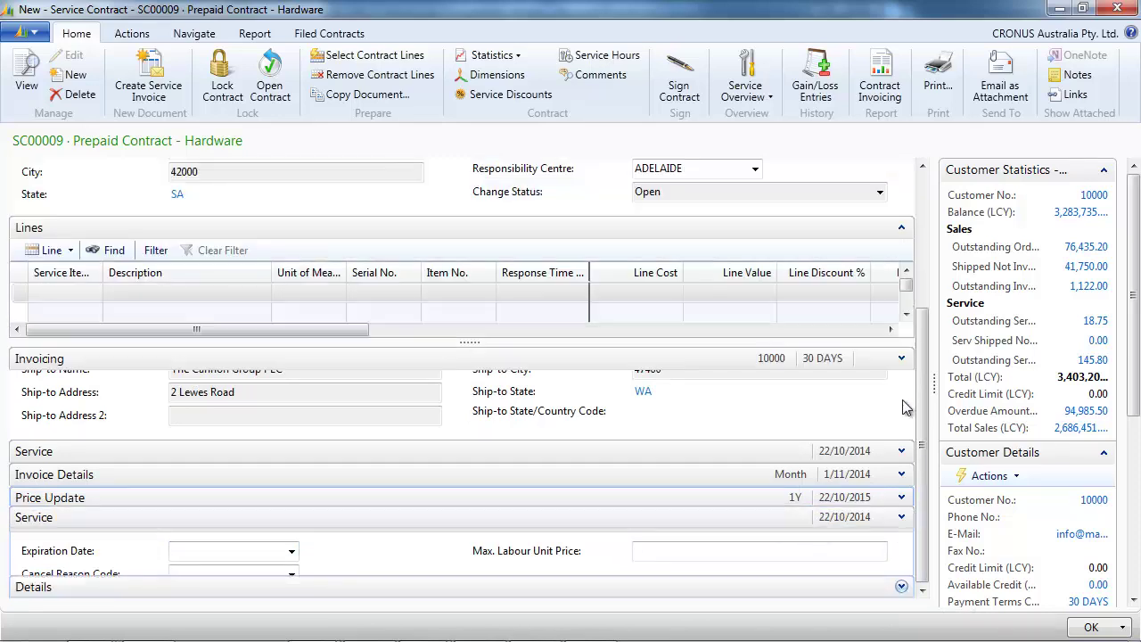
pyautogui.click(903, 382)
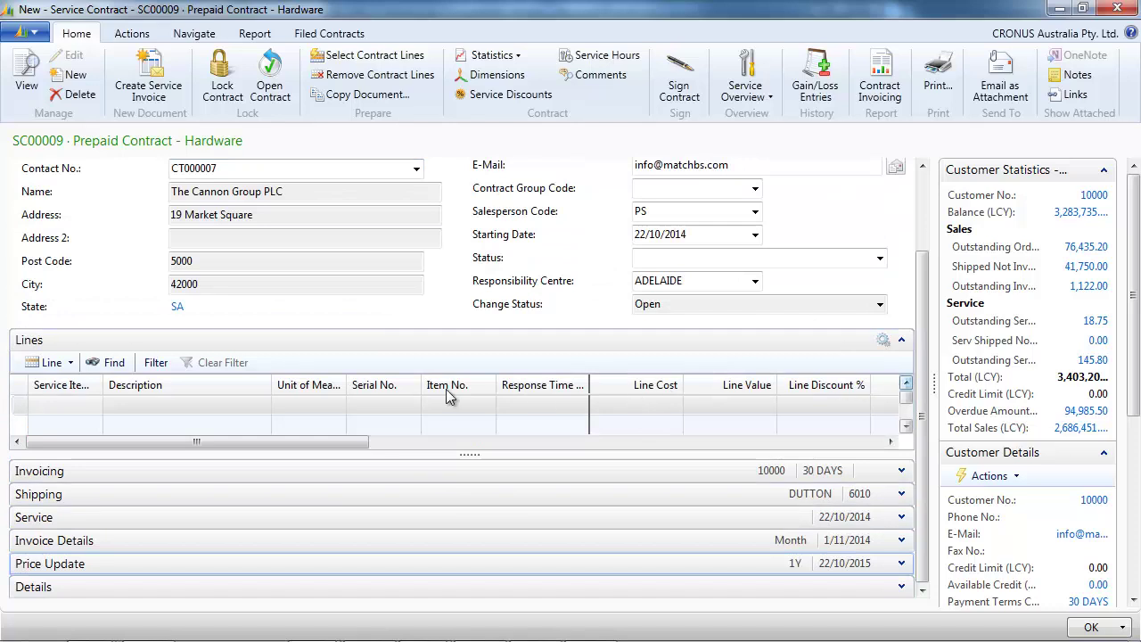
pyautogui.scroll(2, 904, 178)
pyautogui.click(903, 170)
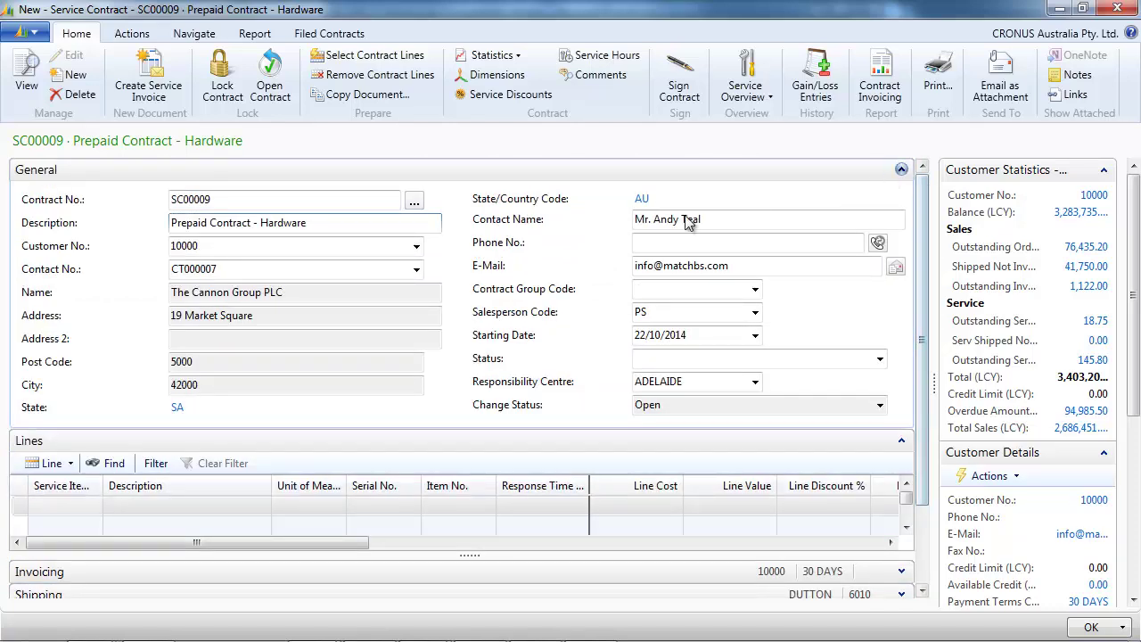
# Step: Set the header height of the contract lines list to 2 lines
pyautogui.click(87, 257)
pyautogui.rightClick(100, 251)
pyautogui.press('Escape')
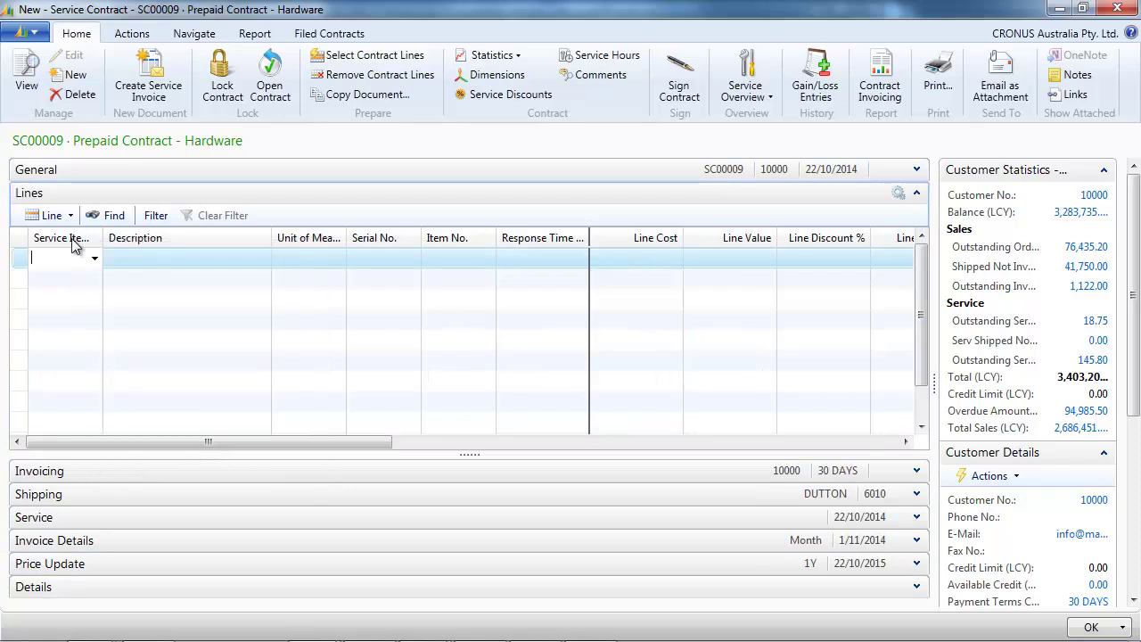
pyautogui.rightClick(72, 238)
pyautogui.moveTo(215, 333)
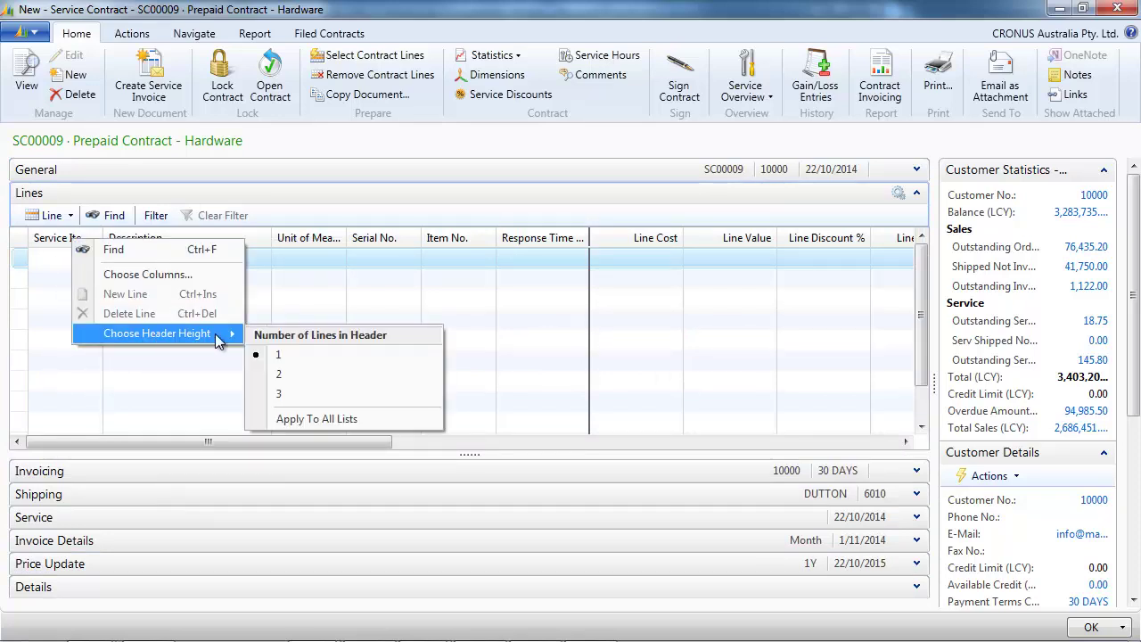
pyautogui.click(301, 375)
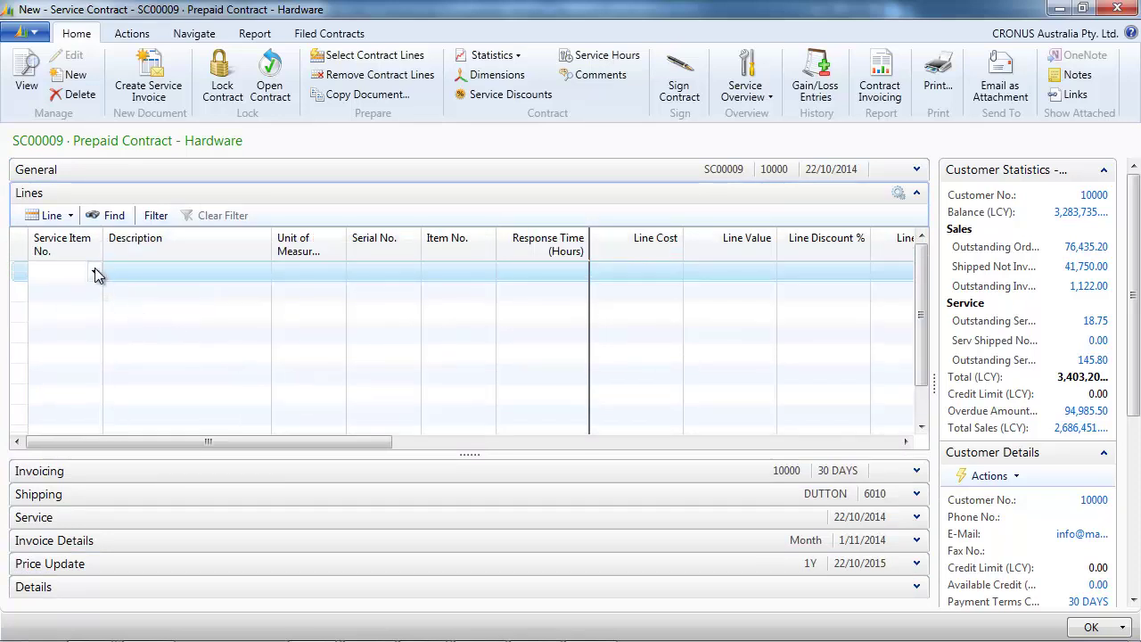
# Step: Add service item 45, Server - Enterprise Package, as the first contract line and narrow the Line Discount % column
pyautogui.press('F4')
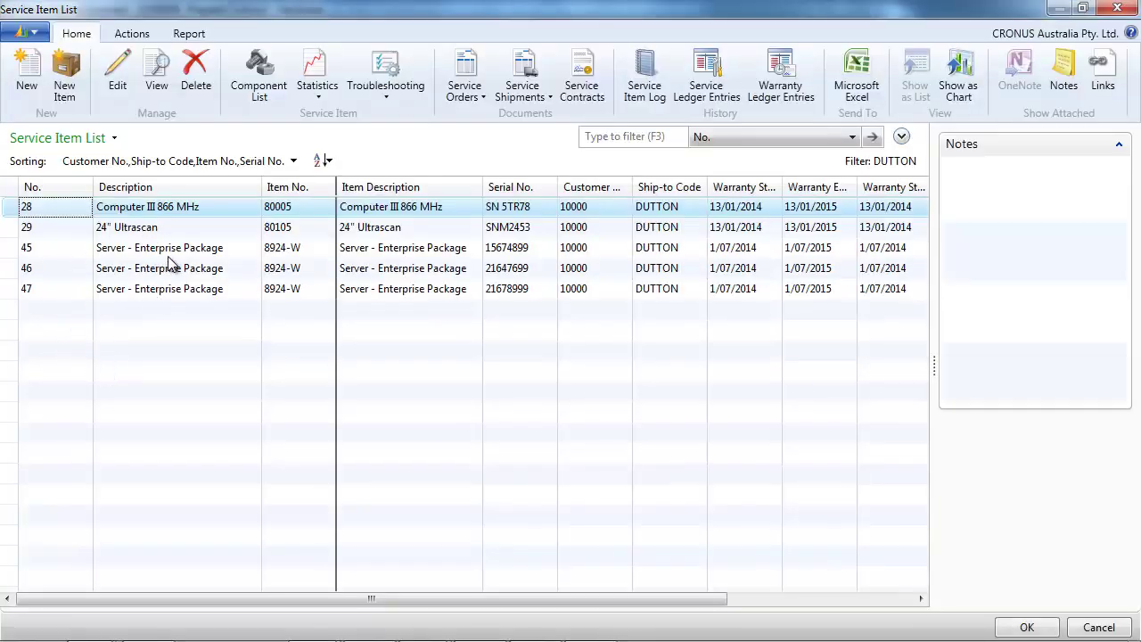
pyautogui.click(170, 253)
pyautogui.click(1002, 627)
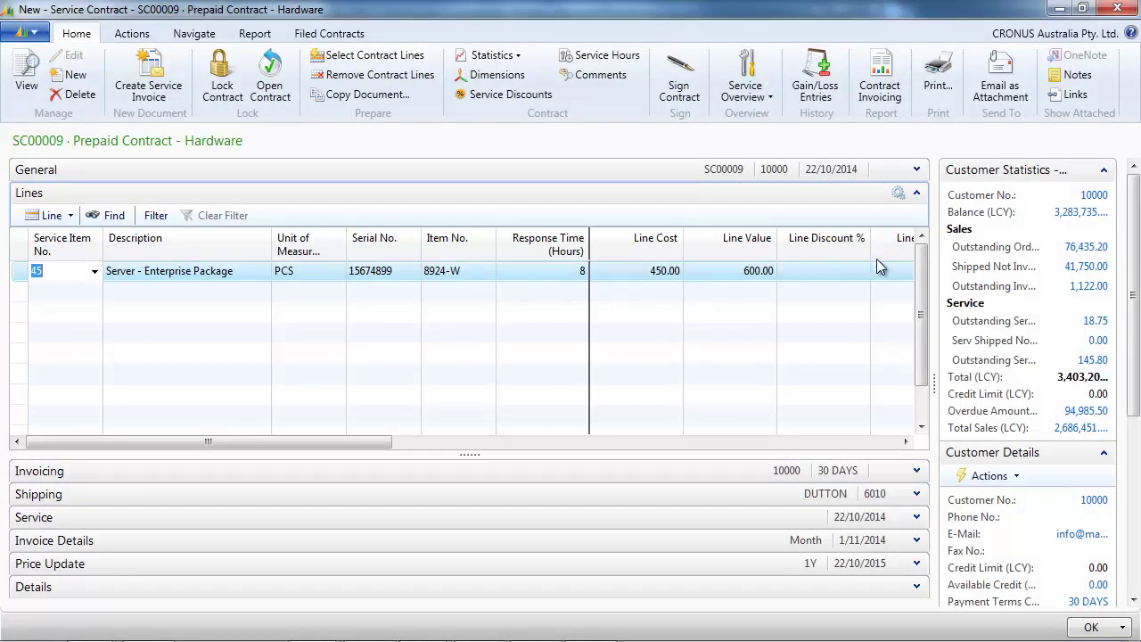
pyautogui.moveTo(871, 258); pyautogui.dragTo(838, 258)
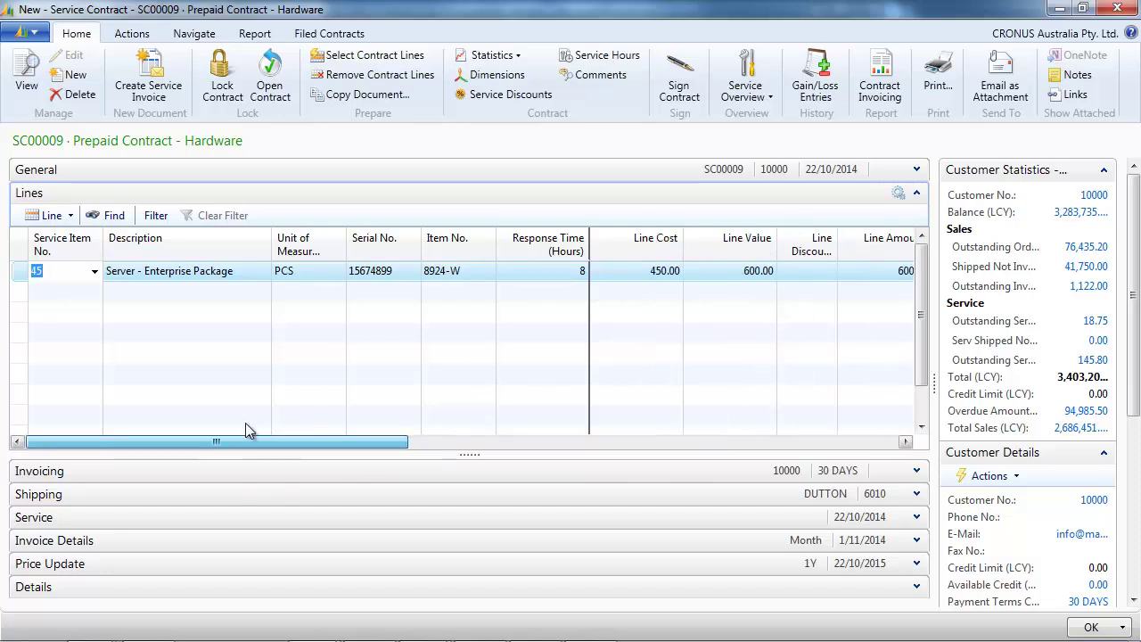
# Step: Add service item 47, Server - Enterprise Package, as the second contract line
pyautogui.click(76, 292)
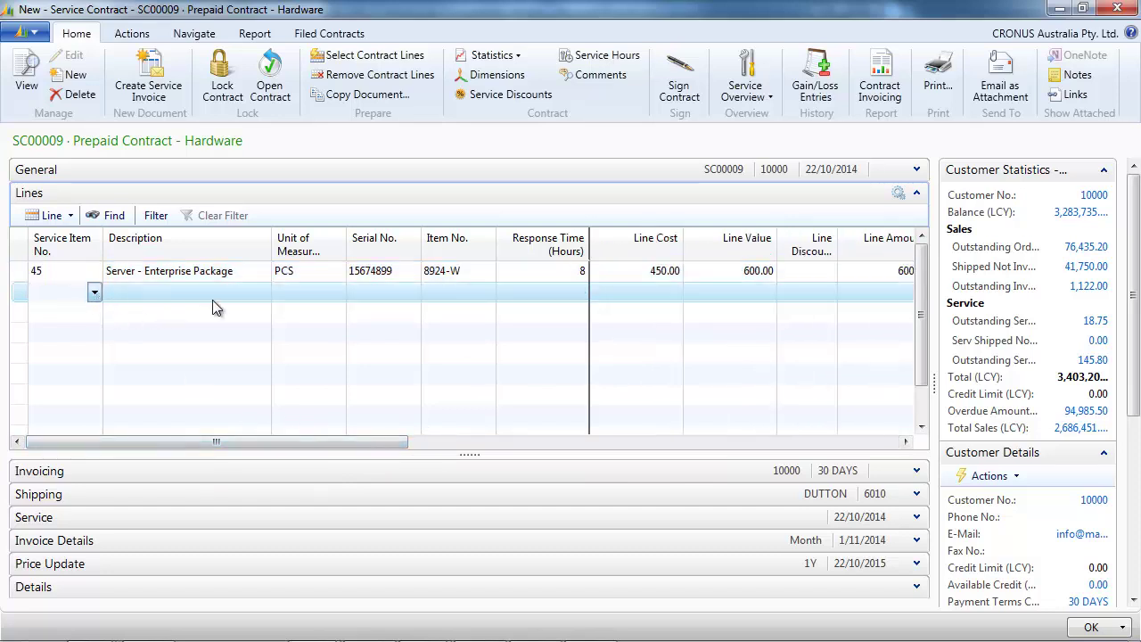
pyautogui.press('F4')
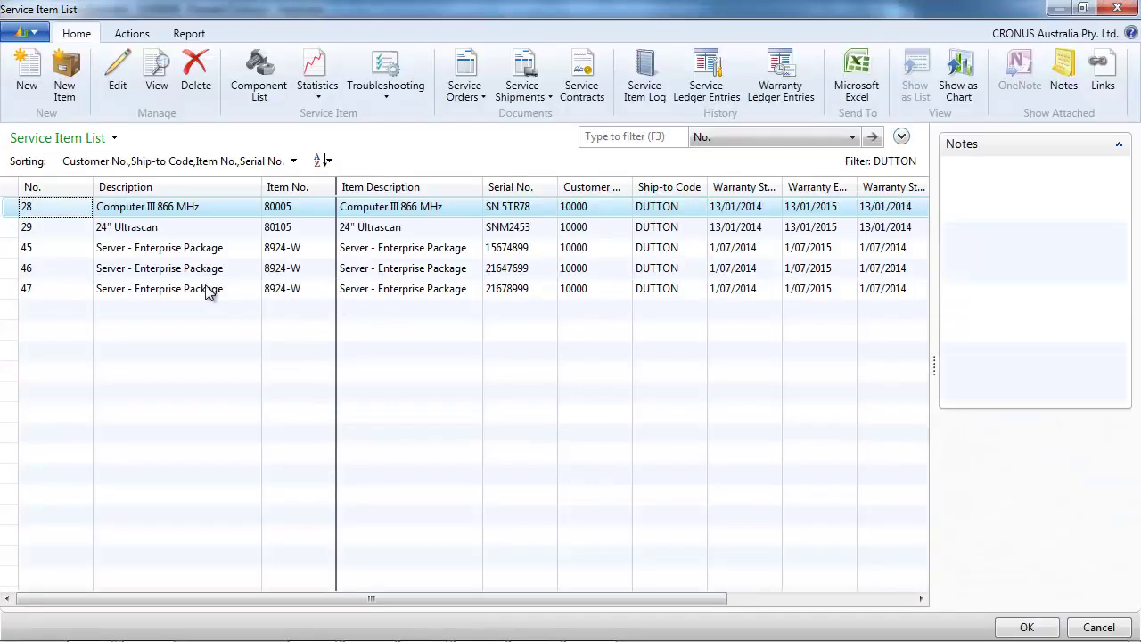
pyautogui.click(182, 292)
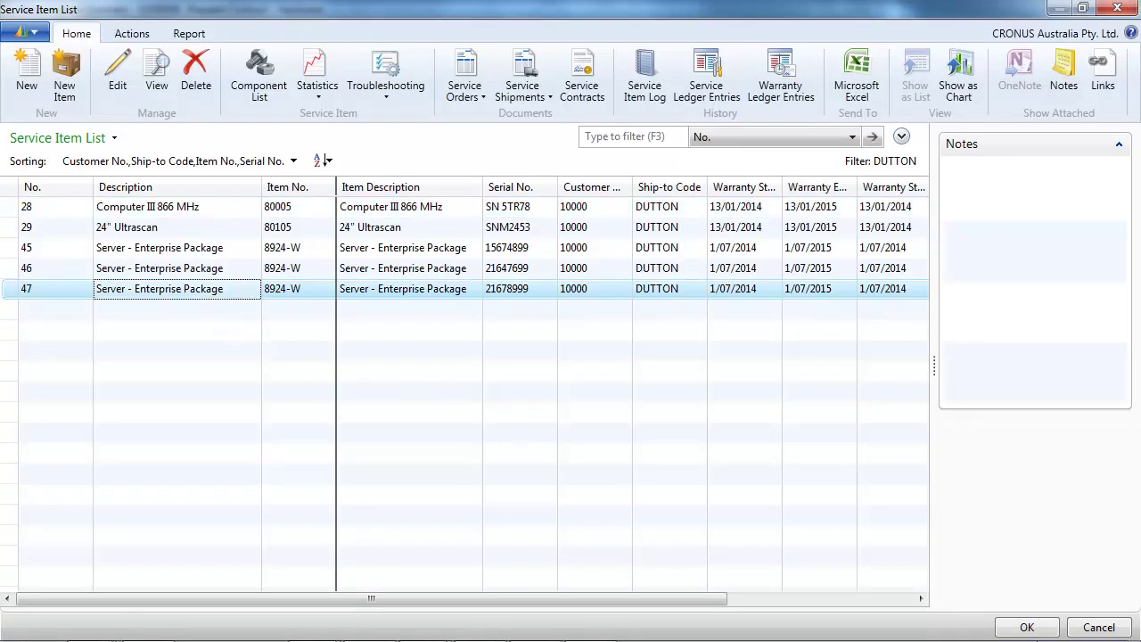
pyautogui.click(1030, 629)
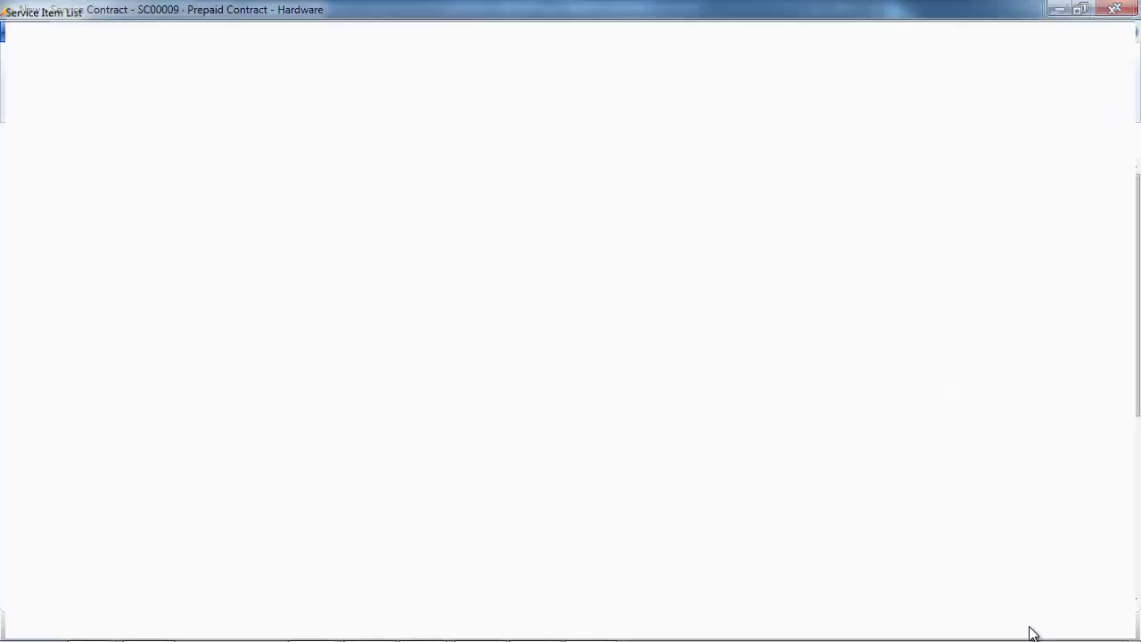
# Step: Add a third contract line without a service item, using item no. 8912-W, Computer - Trendy Package
pyautogui.click(143, 316)
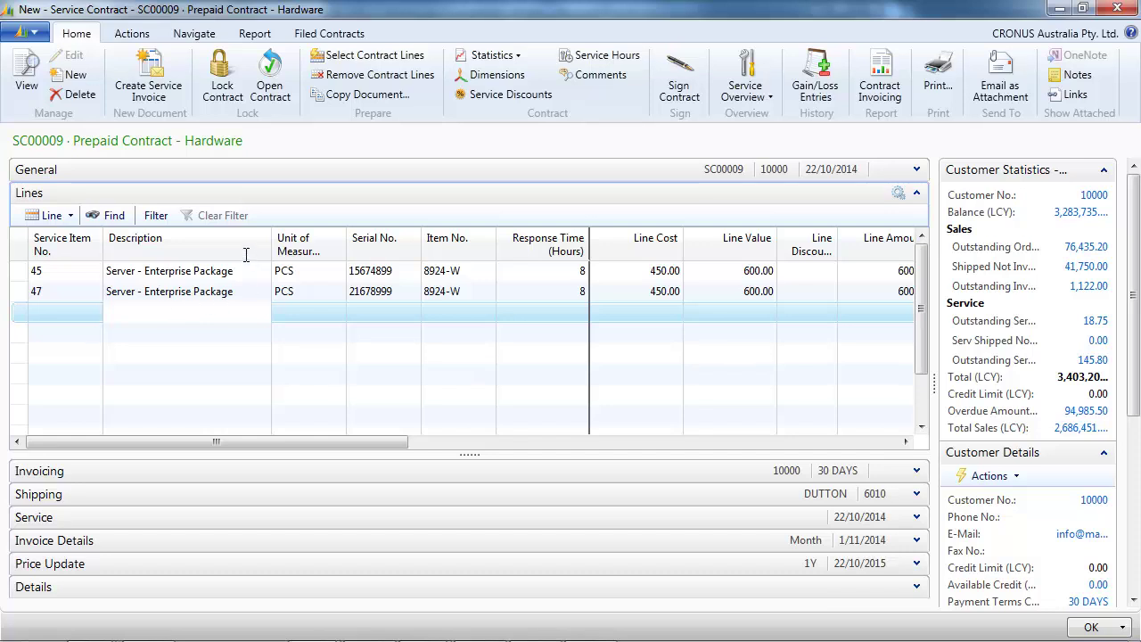
pyautogui.click(454, 317)
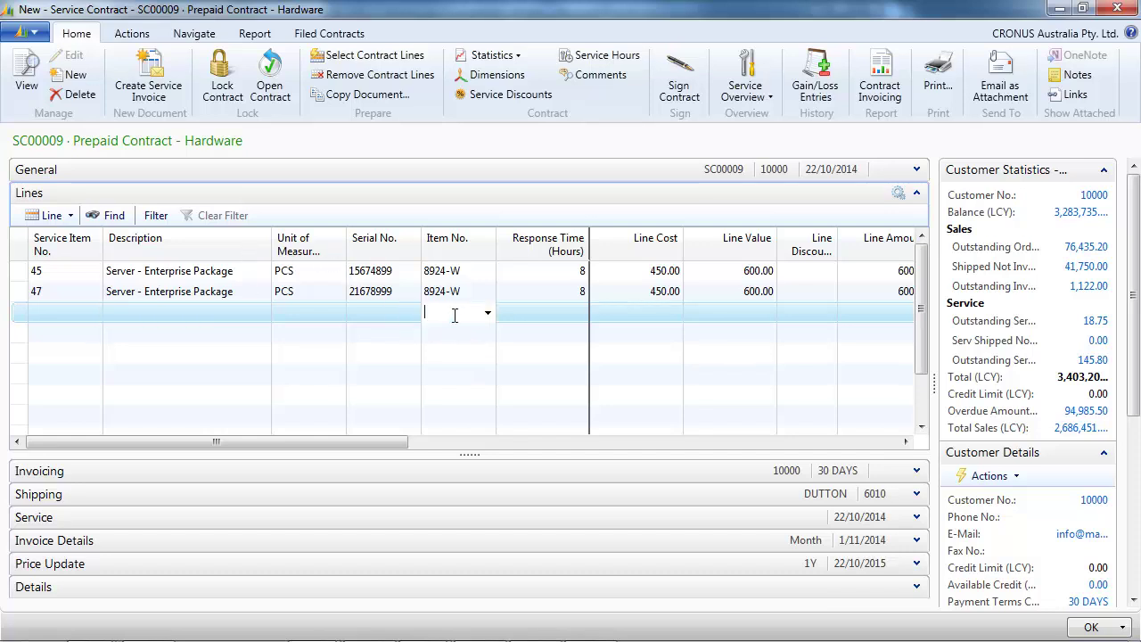
pyautogui.click(488, 312)
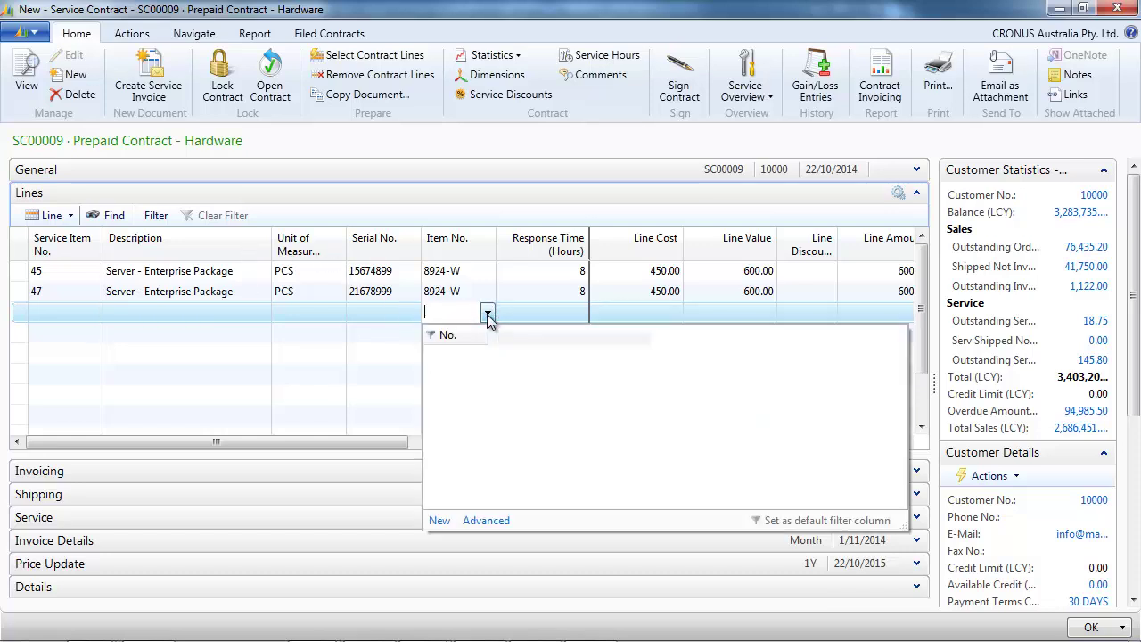
pyautogui.click(503, 526)
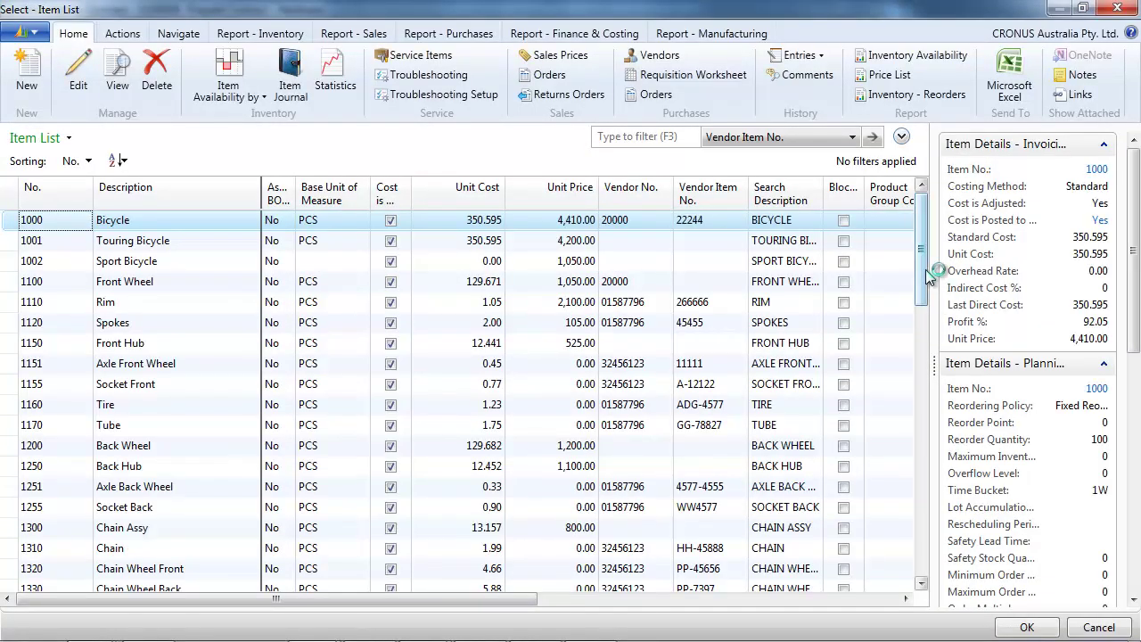
pyautogui.click(922, 377)
pyautogui.click(922, 573)
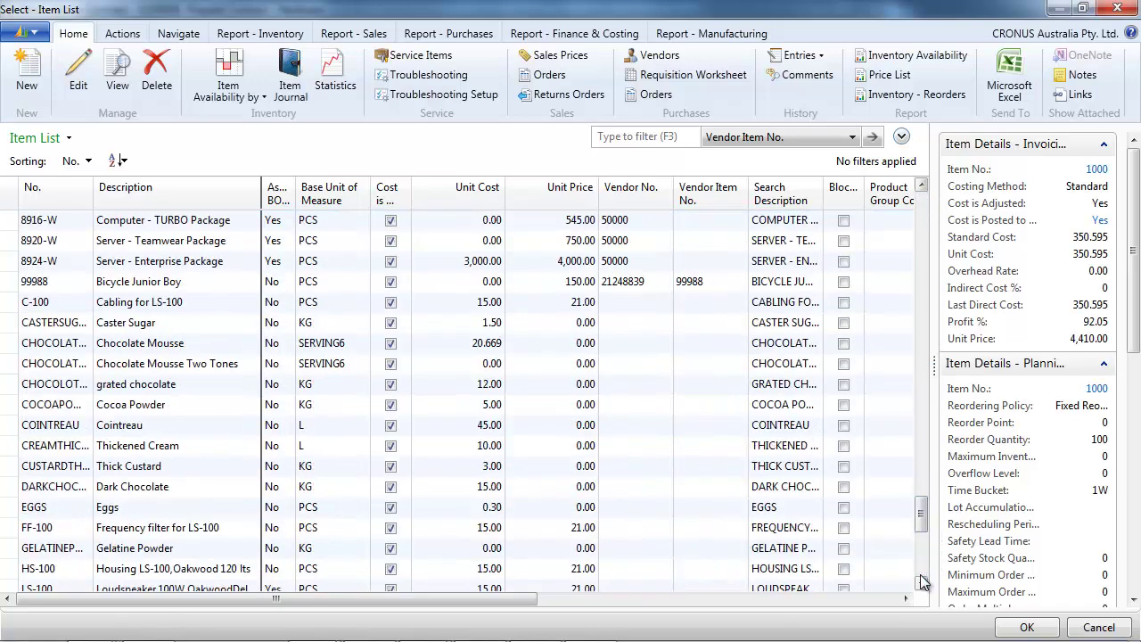
pyautogui.click(921, 569)
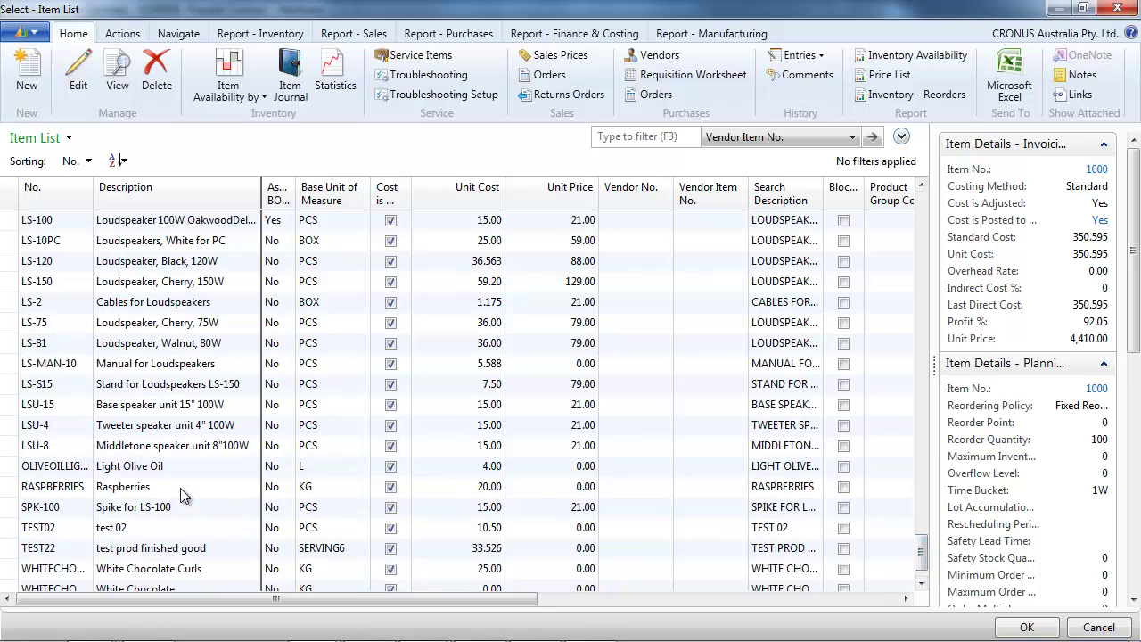
pyautogui.scroll(4, 180, 487)
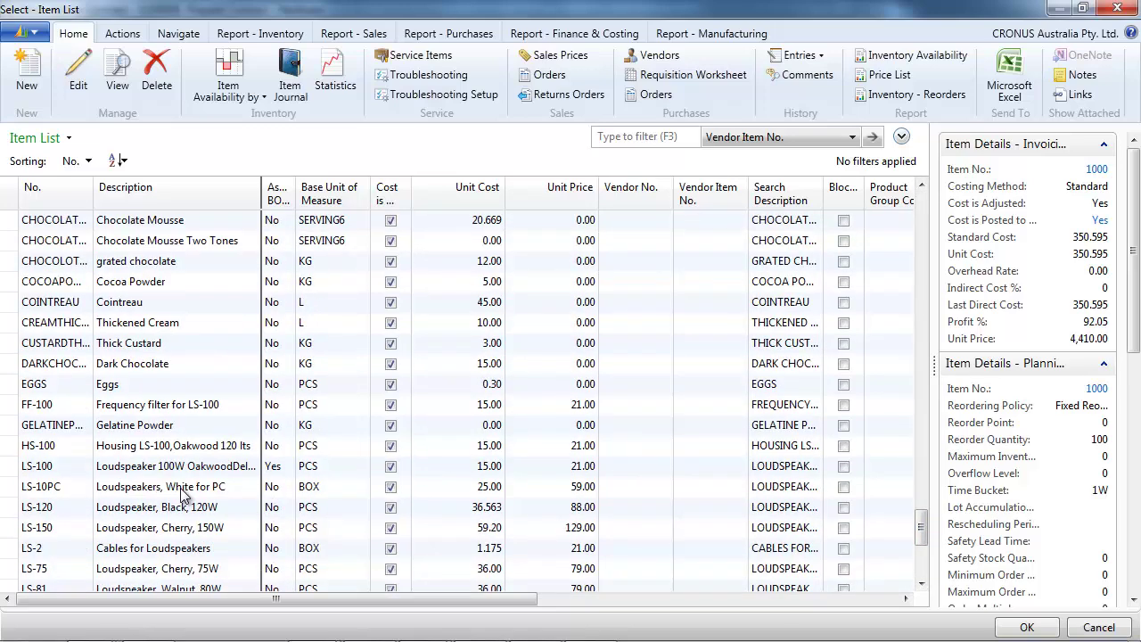
pyautogui.scroll(3, 181, 496)
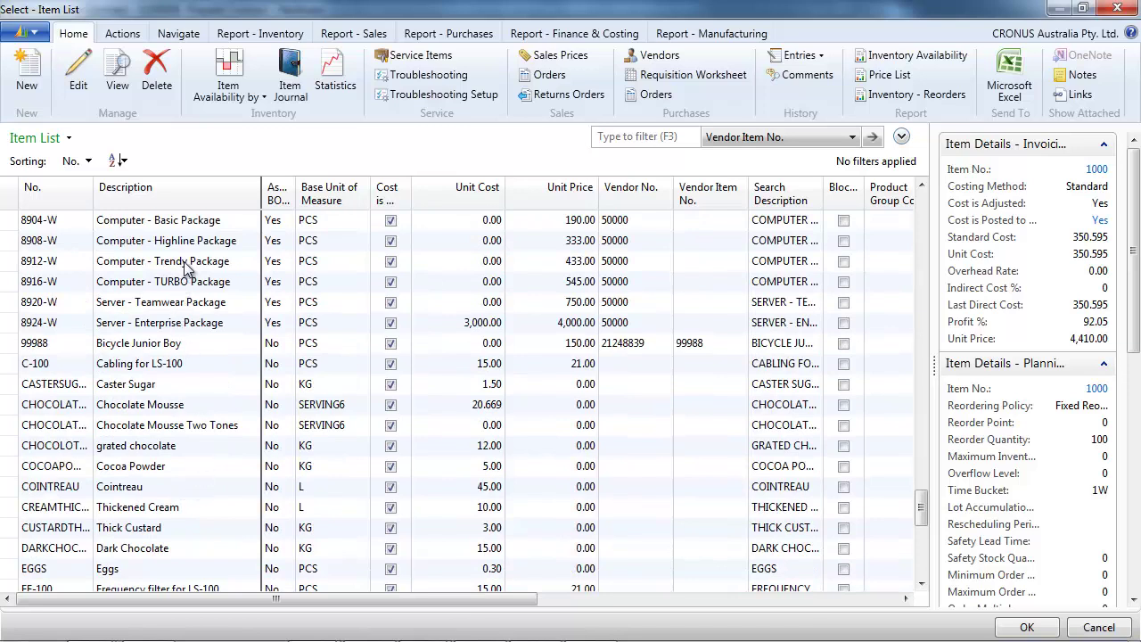
pyautogui.click(195, 265)
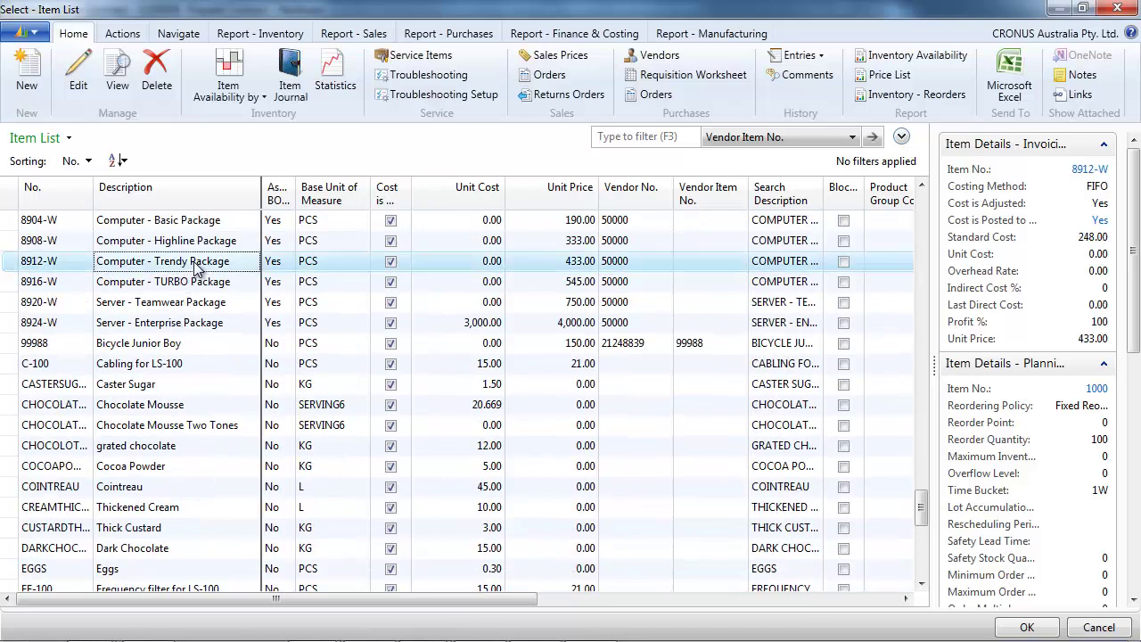
pyautogui.click(1027, 627)
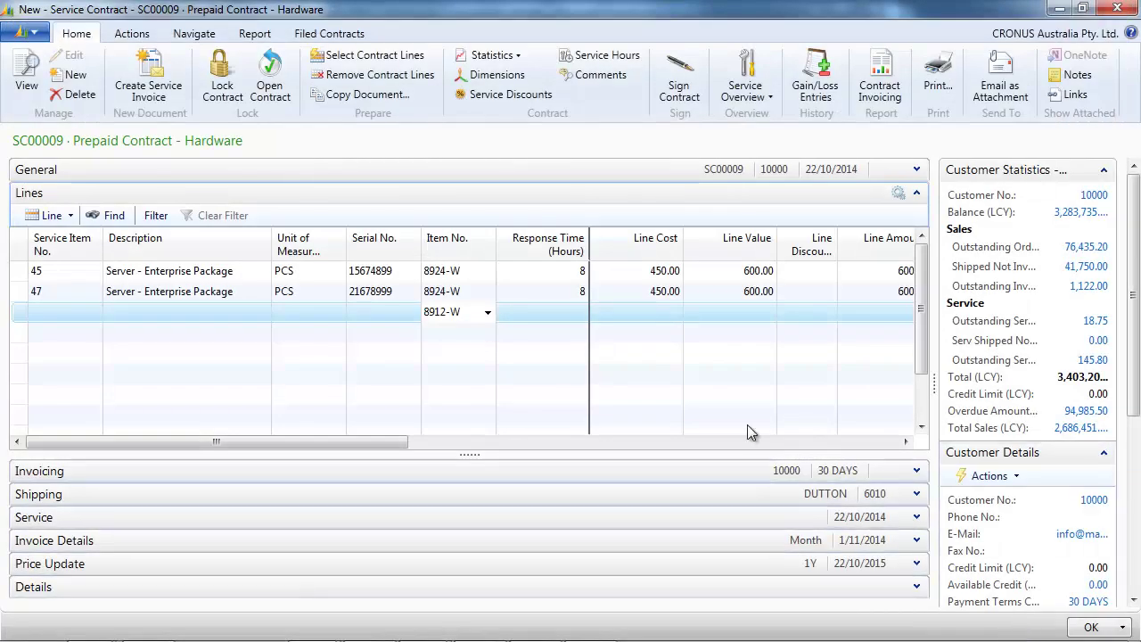
pyautogui.press('Tab')
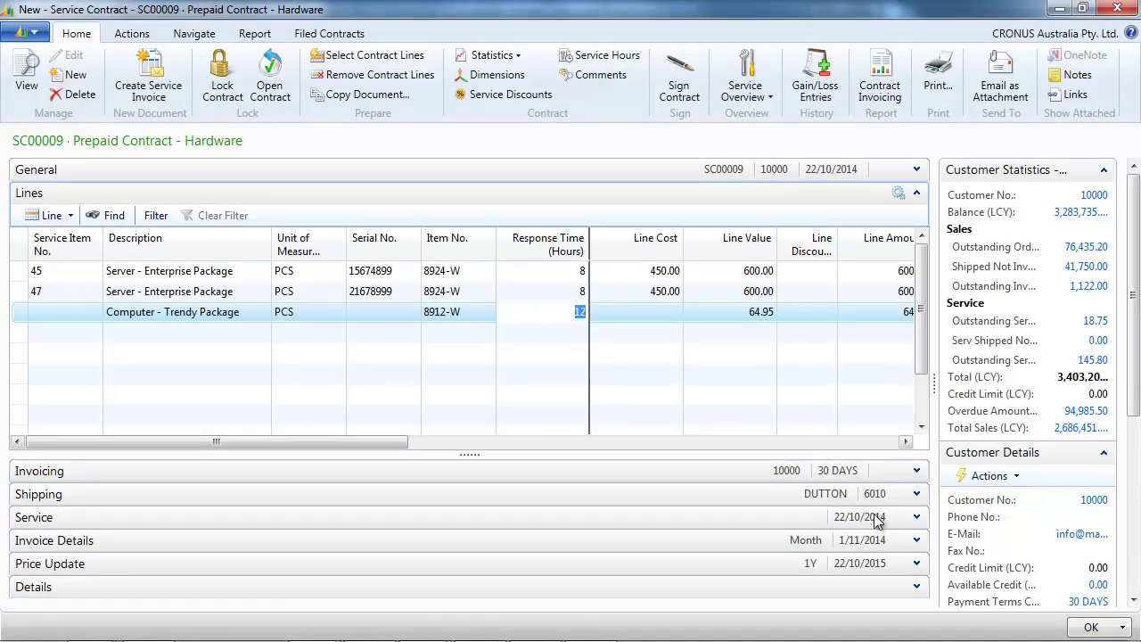
# Step: Check the annual amount, invoice period and amount per period in the invoice details against the contract lines' values
pyautogui.click(917, 541)
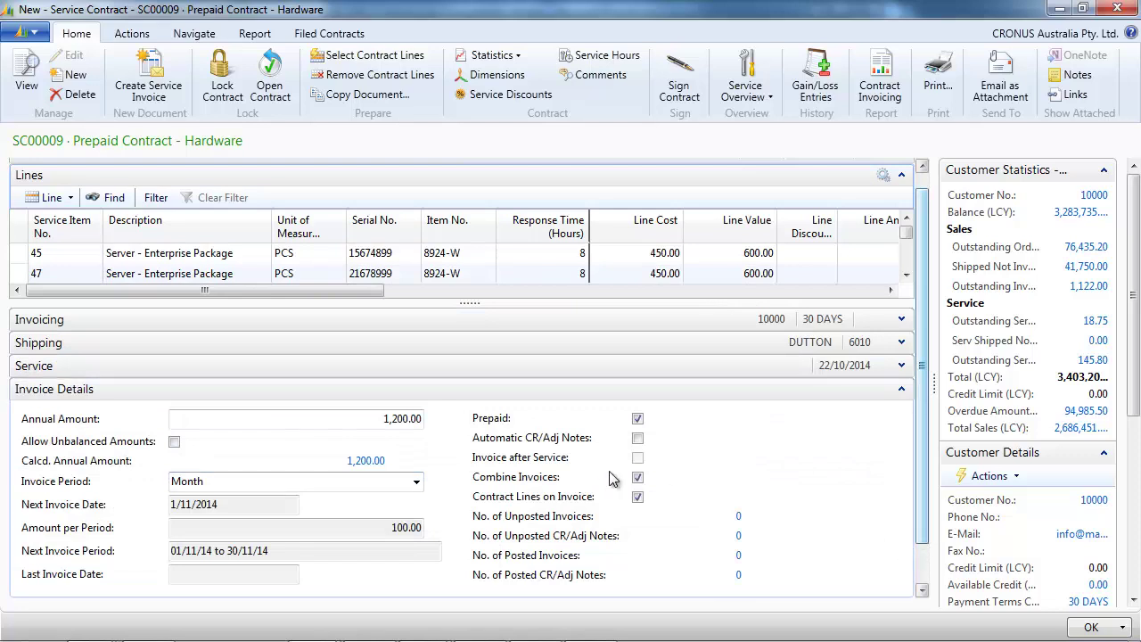
pyautogui.click(905, 276)
pyautogui.click(906, 276)
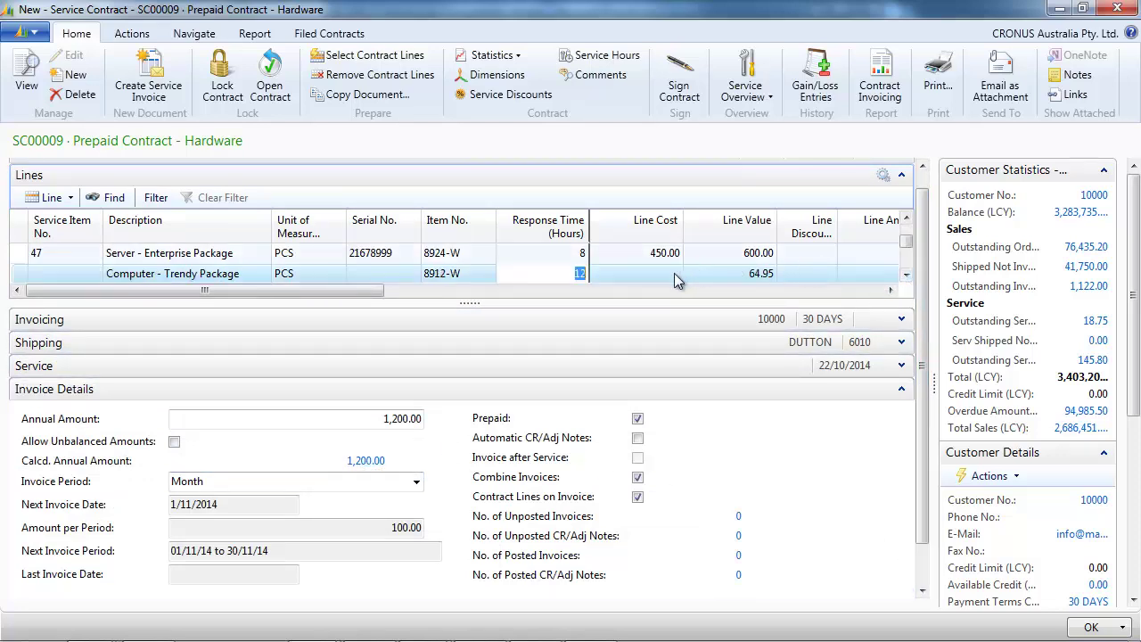
pyautogui.click(379, 482)
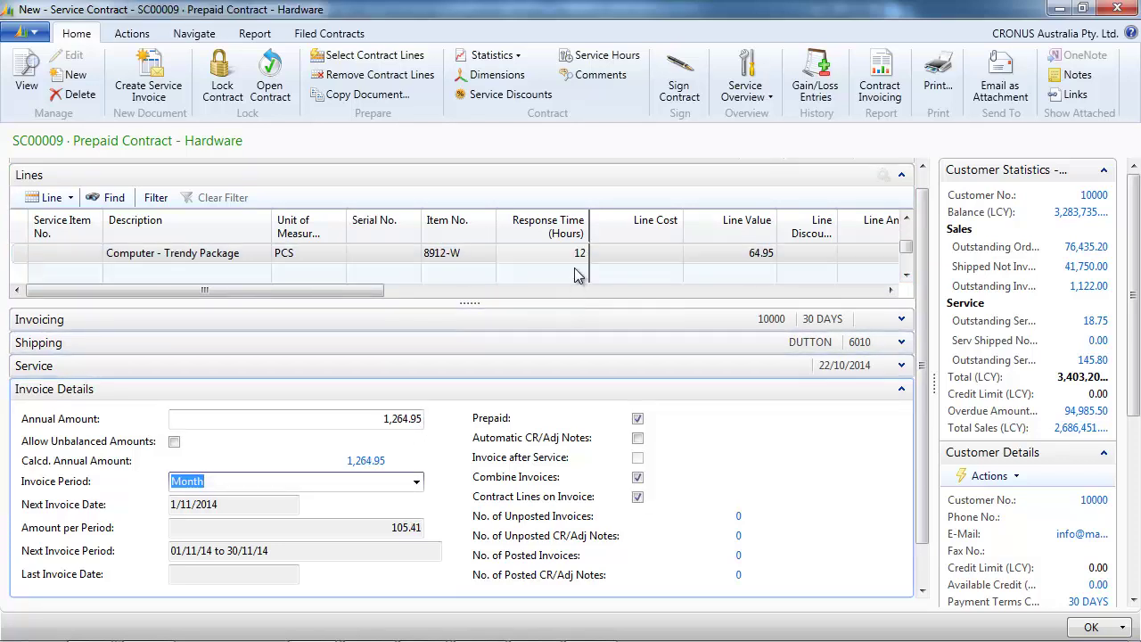
pyautogui.scroll(2, 900, 252)
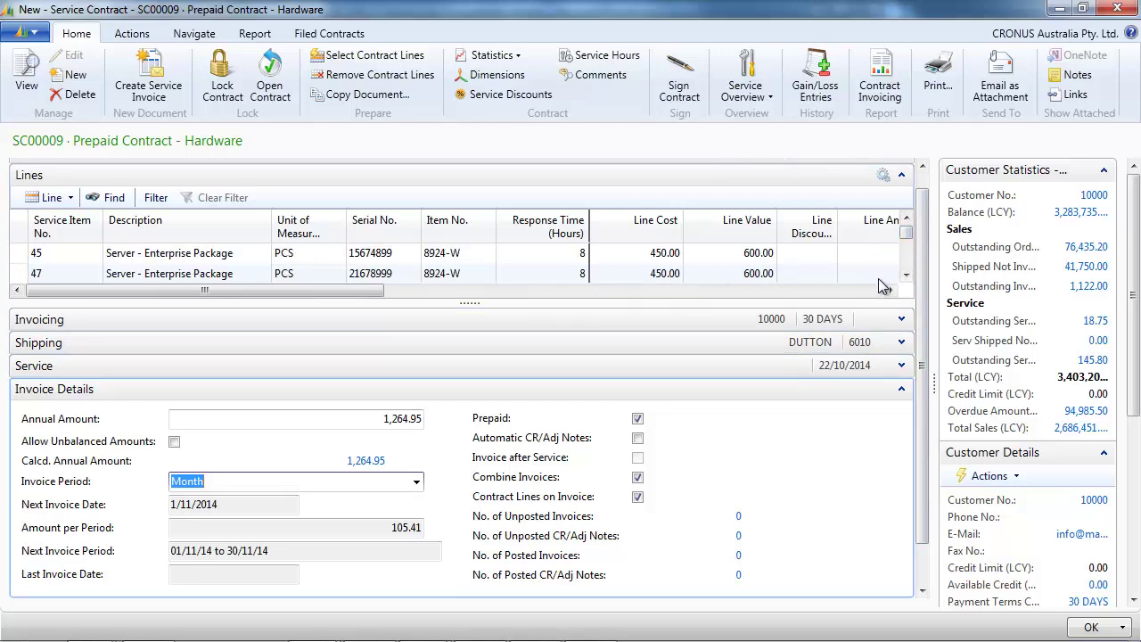
pyautogui.click(906, 274)
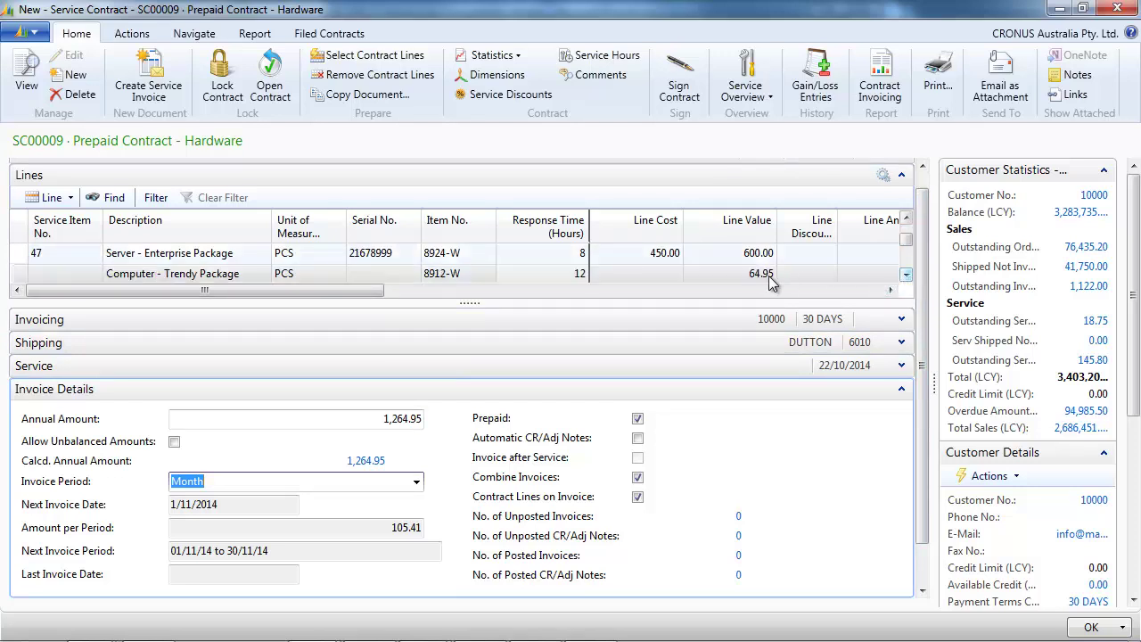
# Step: Set the line value of the Computer - Trendy Package contract line to 100
pyautogui.click(676, 271)
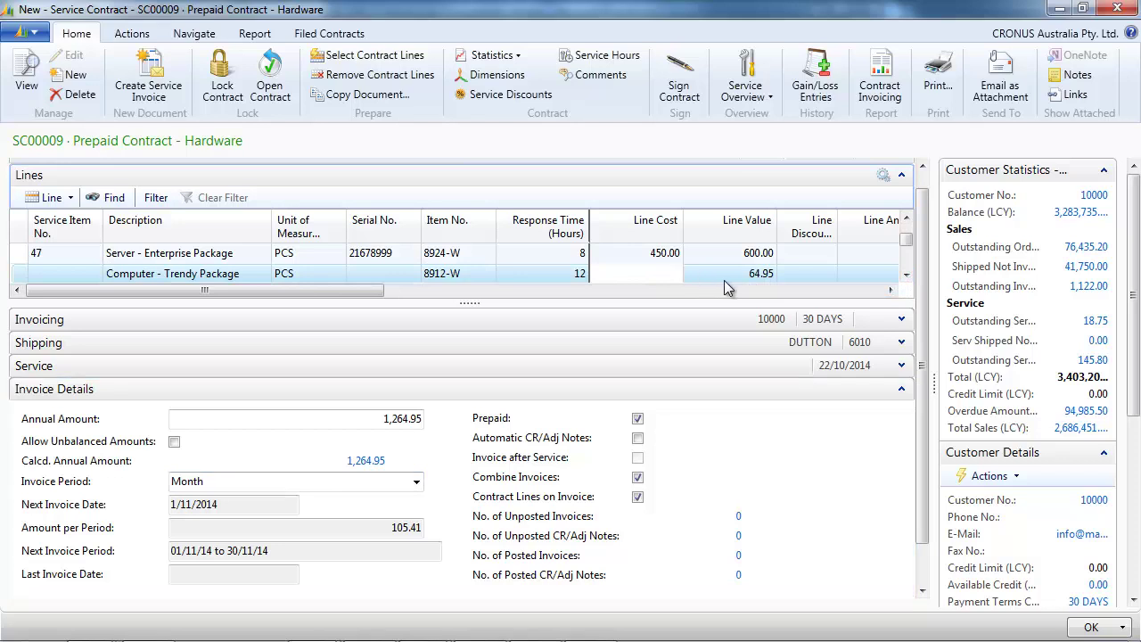
pyautogui.hotkey('shift', 'Tab')
pyautogui.hotkey('shift', 'Tab')
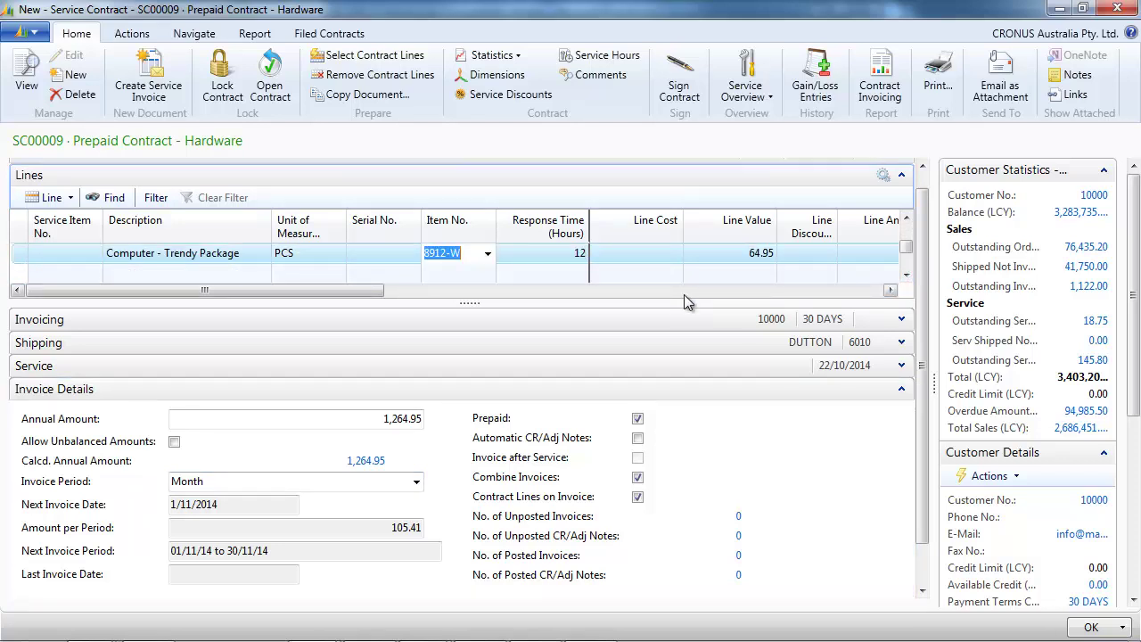
pyautogui.press('Tab')
pyautogui.press('Tab')
pyautogui.press('Tab')
pyautogui.hotkey('shift', 'Tab')
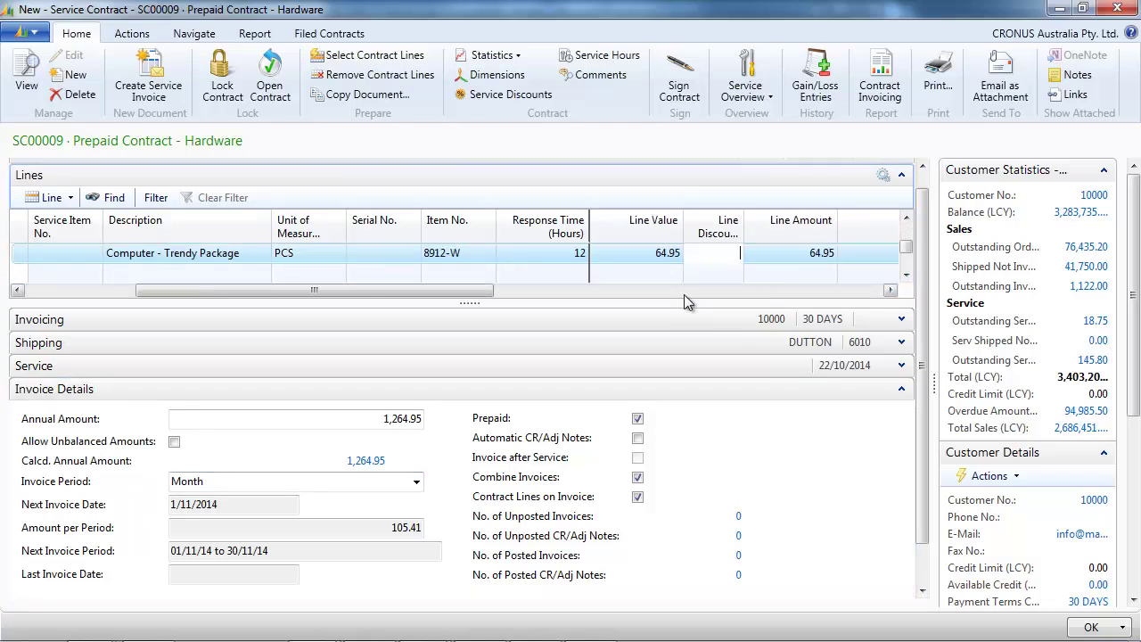
pyautogui.hotkey('shift', 'Tab')
pyautogui.write('100')
pyautogui.press('Tab')
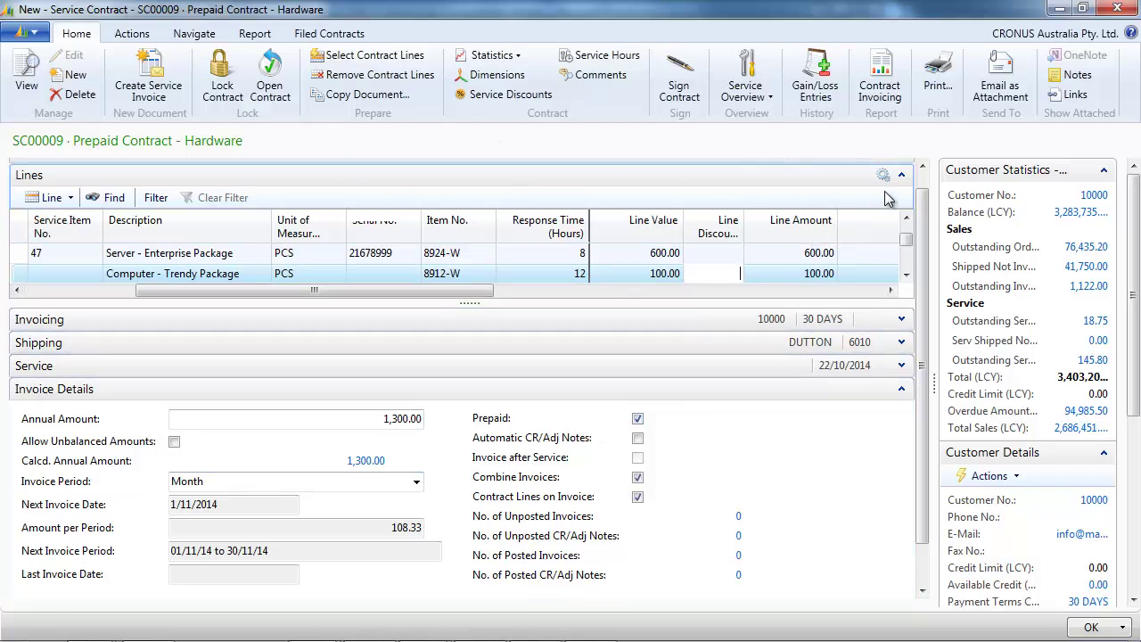
# Step: Expand the contract's general details and lock the contract
pyautogui.scroll(1, 923, 187)
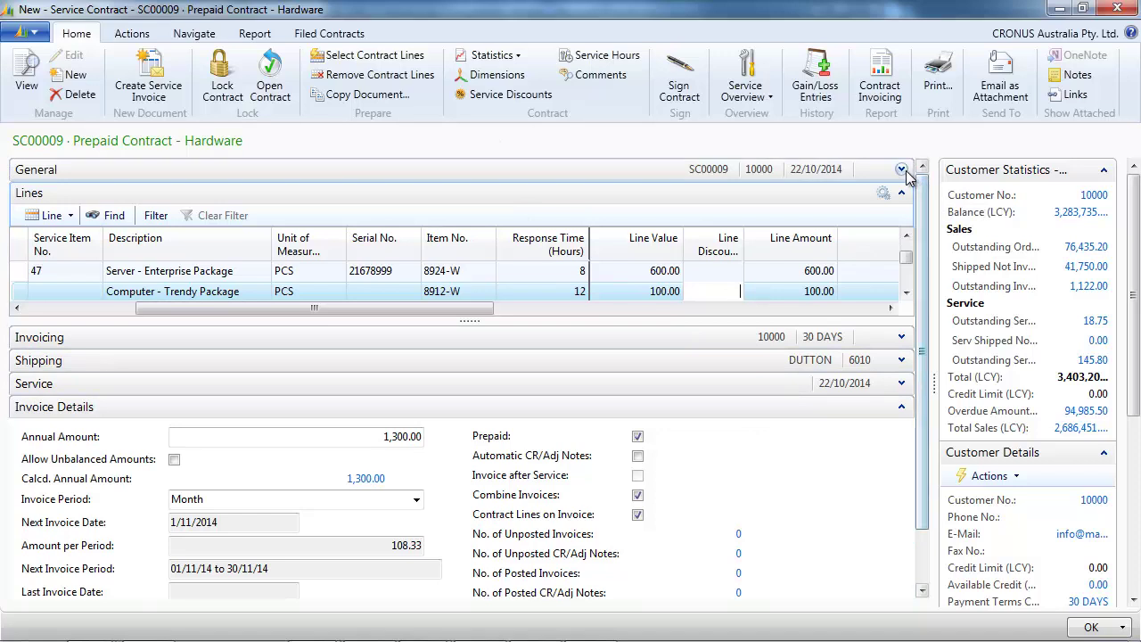
pyautogui.click(902, 169)
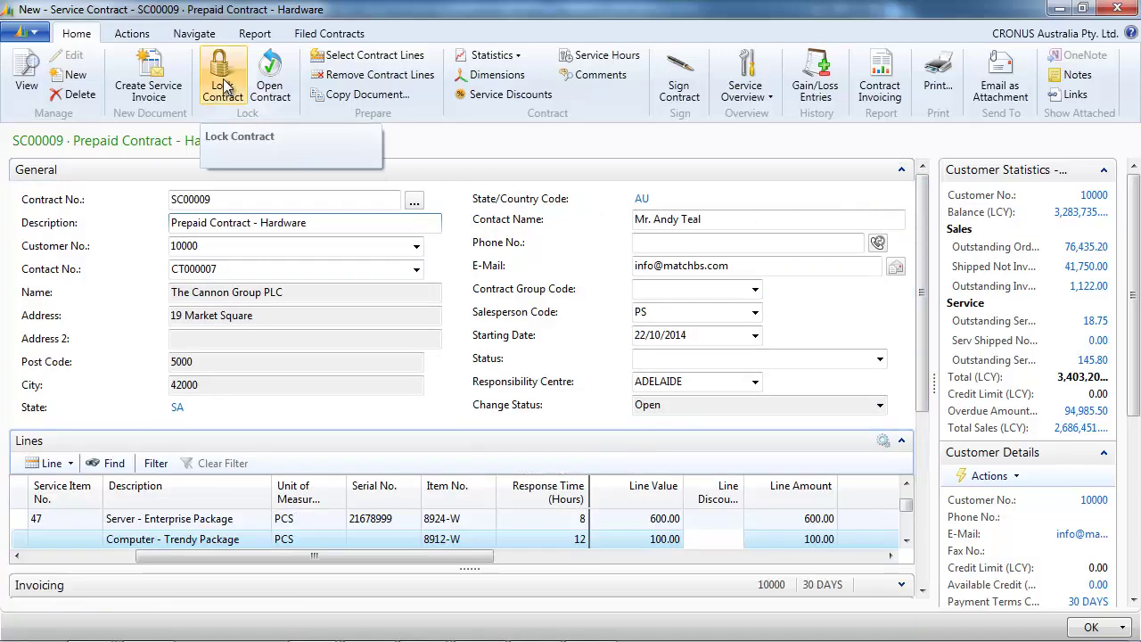
pyautogui.click(223, 87)
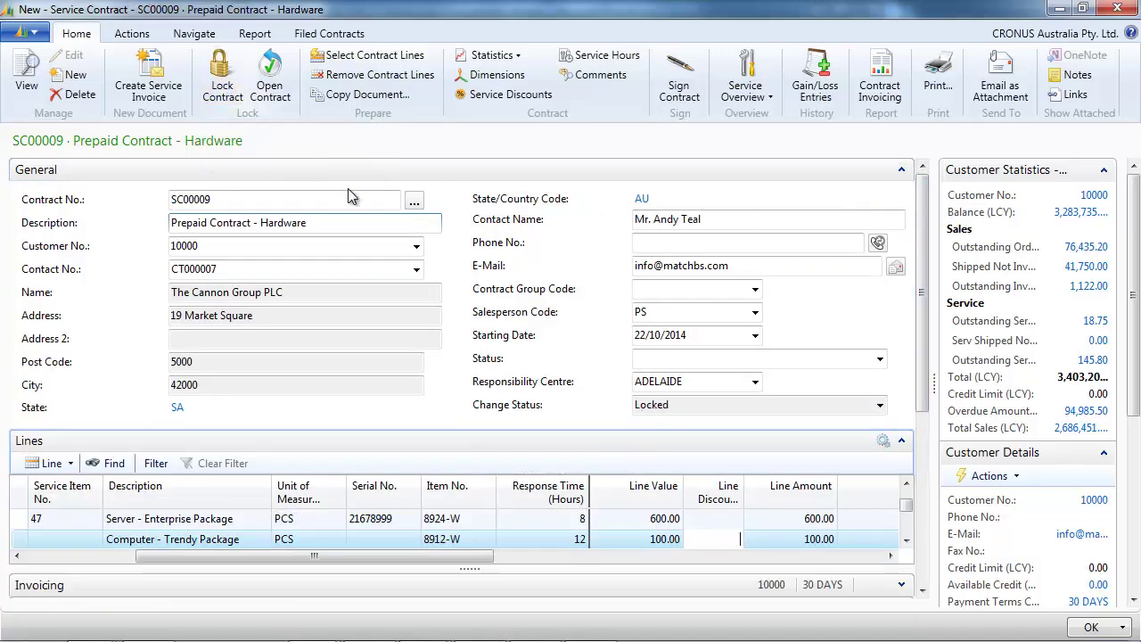
# Step: Sign the service contract and create its invoice for the period 22/10/14 to 31/10/14
pyautogui.click(680, 94)
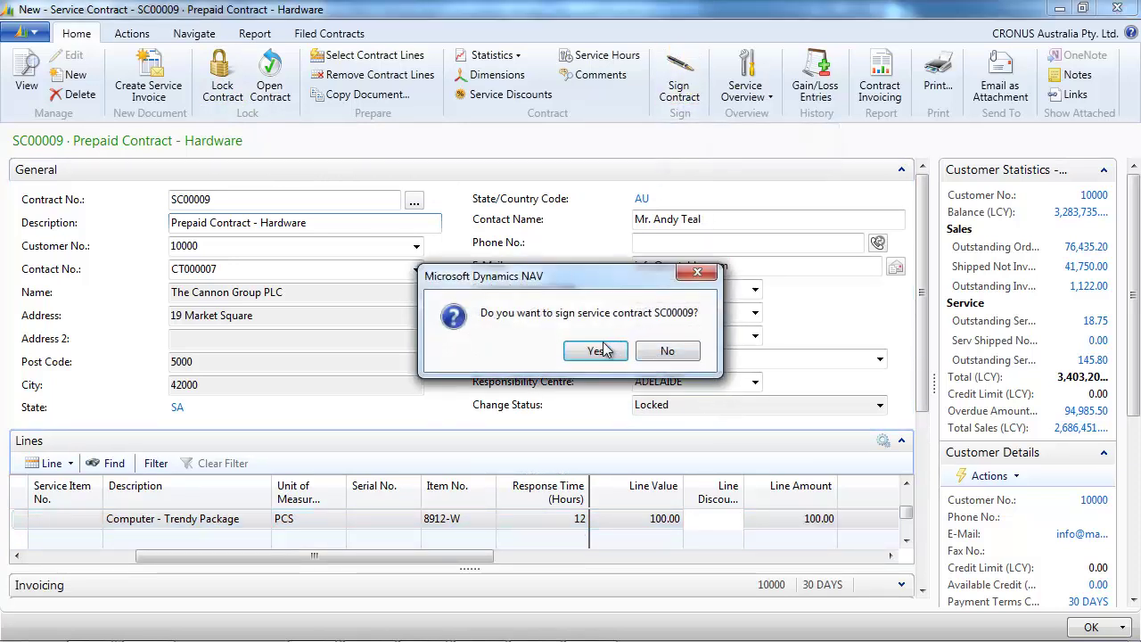
pyautogui.click(597, 351)
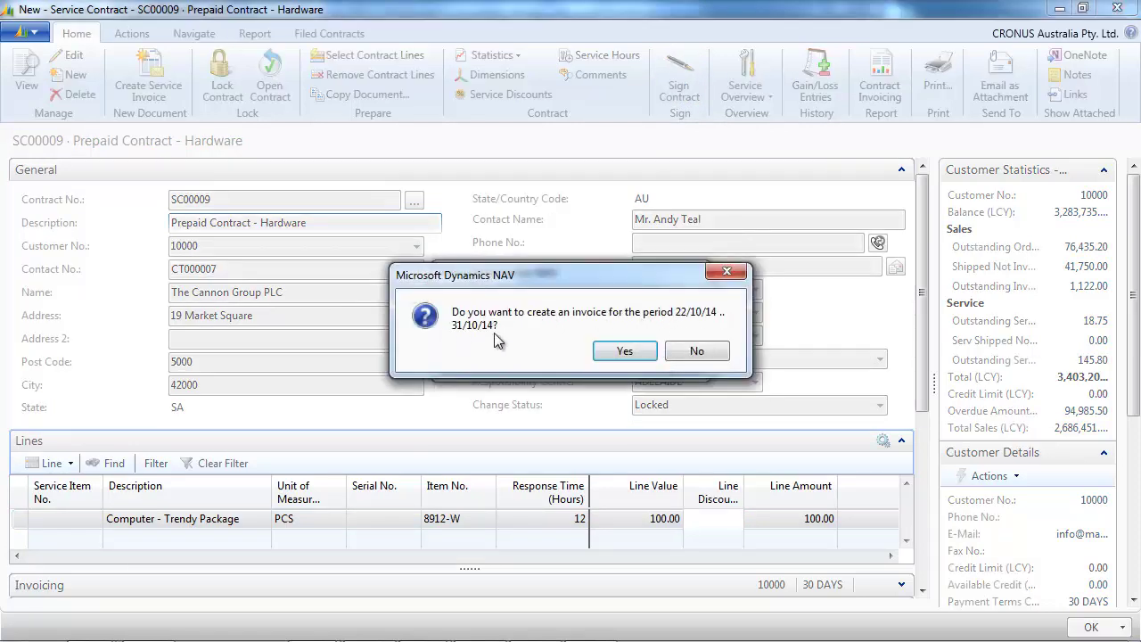
pyautogui.click(633, 358)
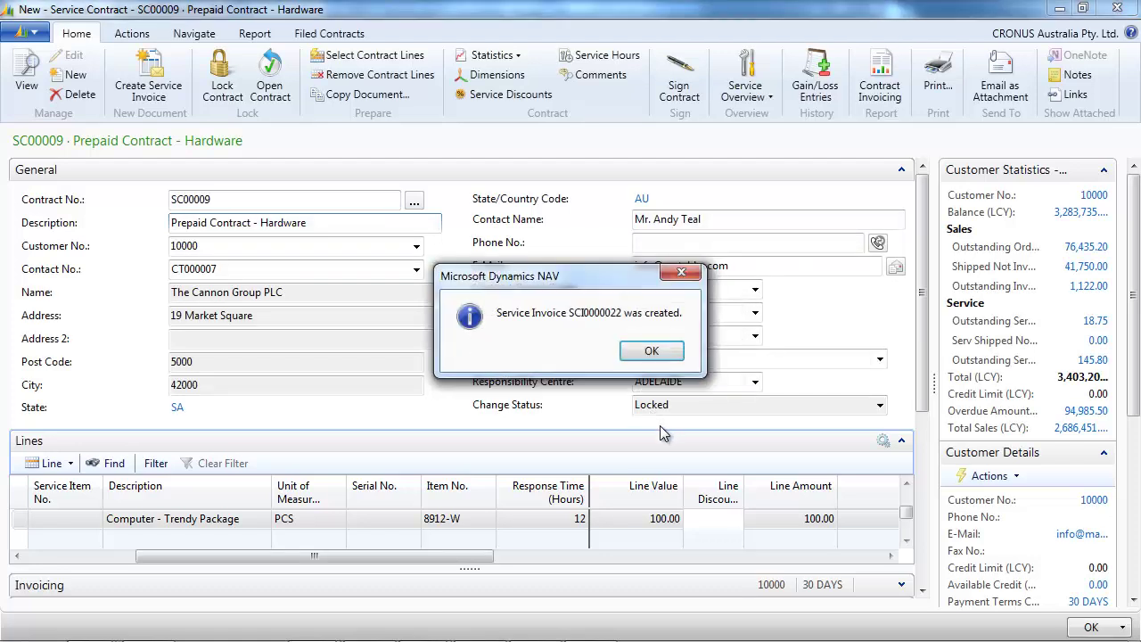
pyautogui.click(646, 353)
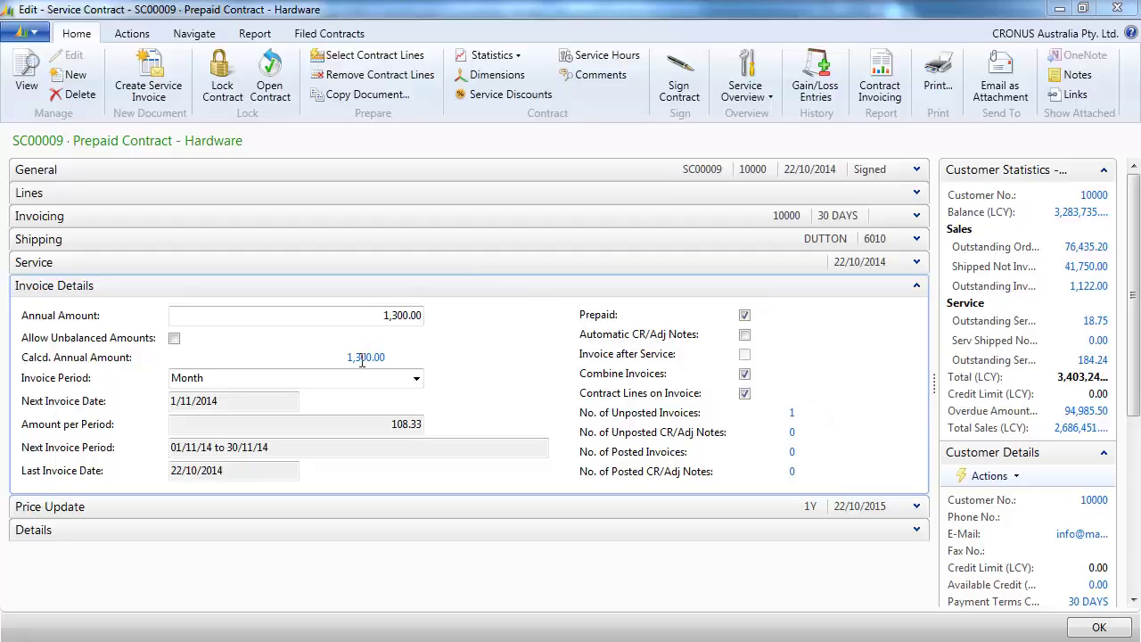
# Step: Open the unposted service invoice from the contract's invoice details and post it
pyautogui.click(791, 418)
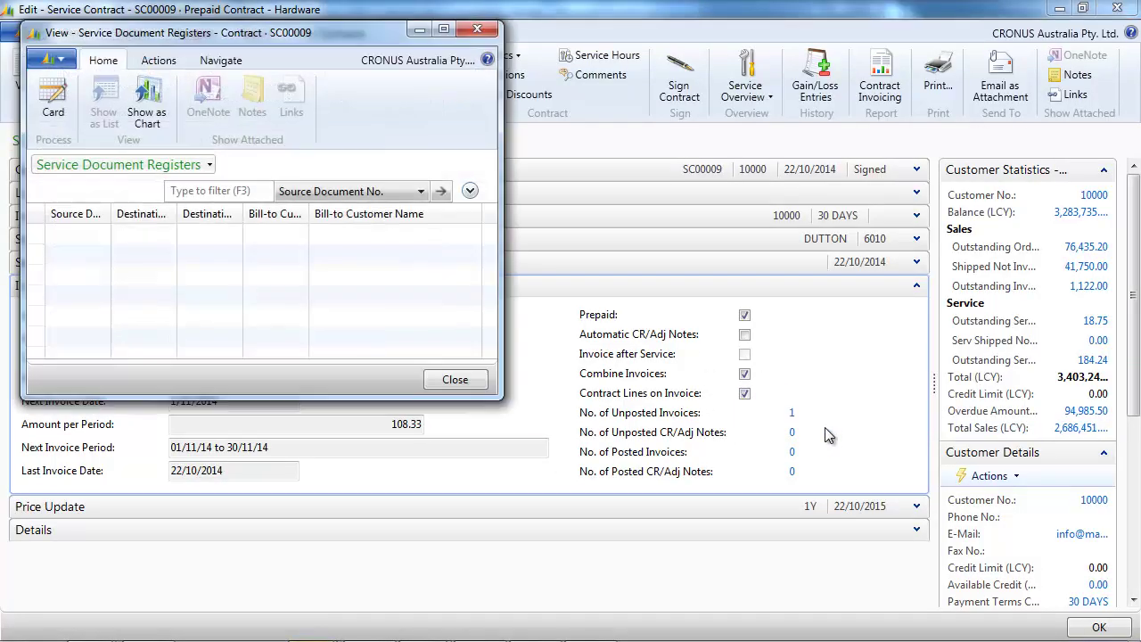
pyautogui.press('Return')
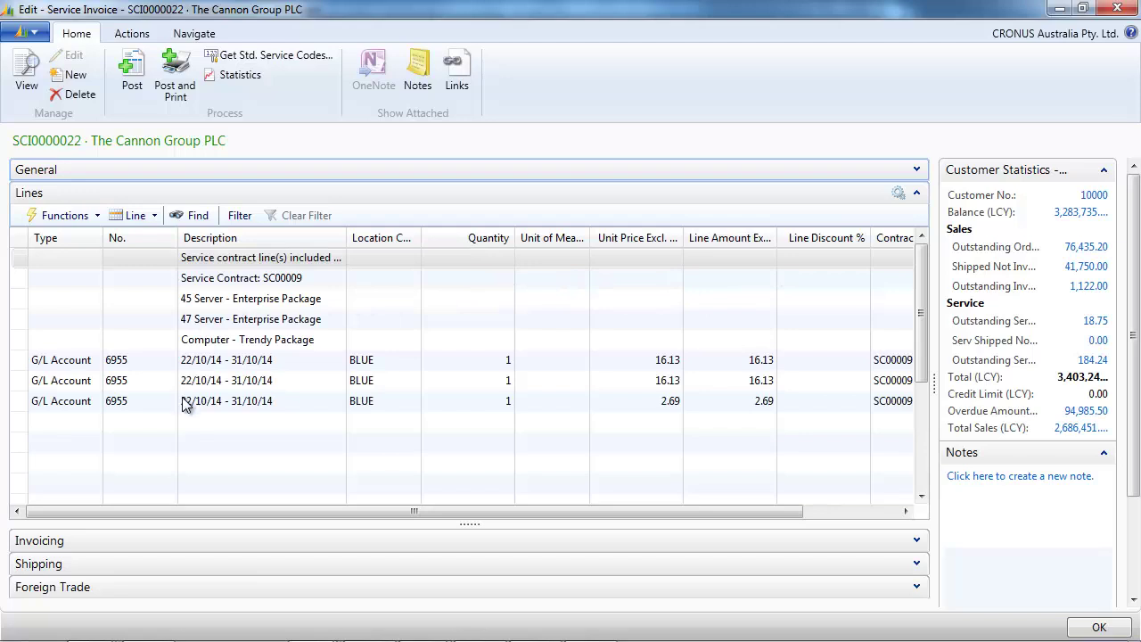
pyautogui.press('F9')
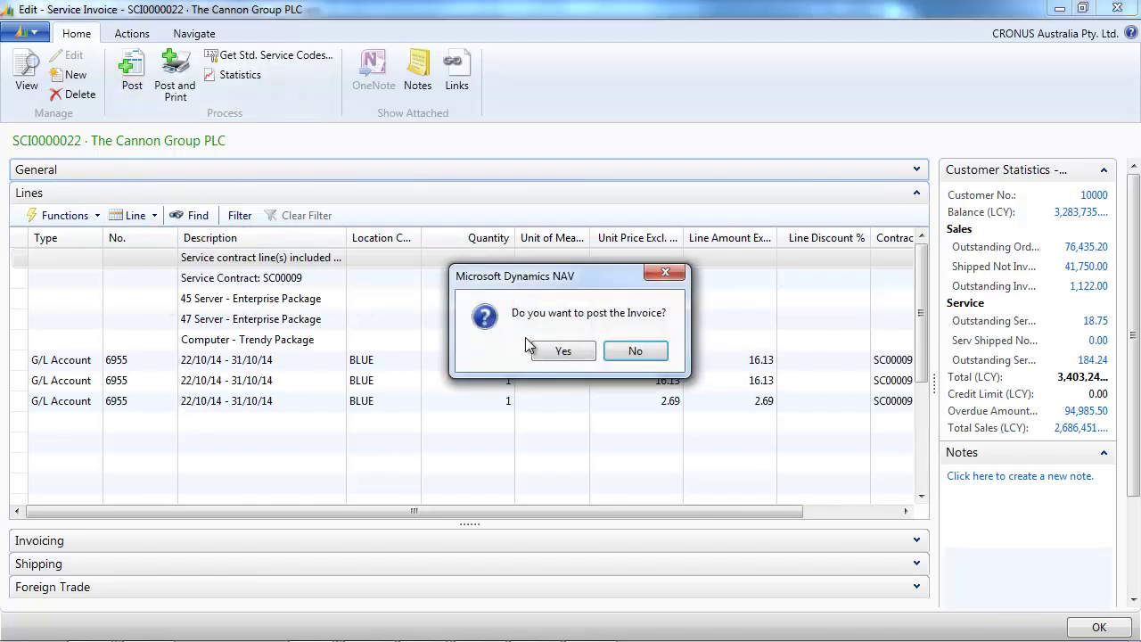
pyautogui.click(562, 353)
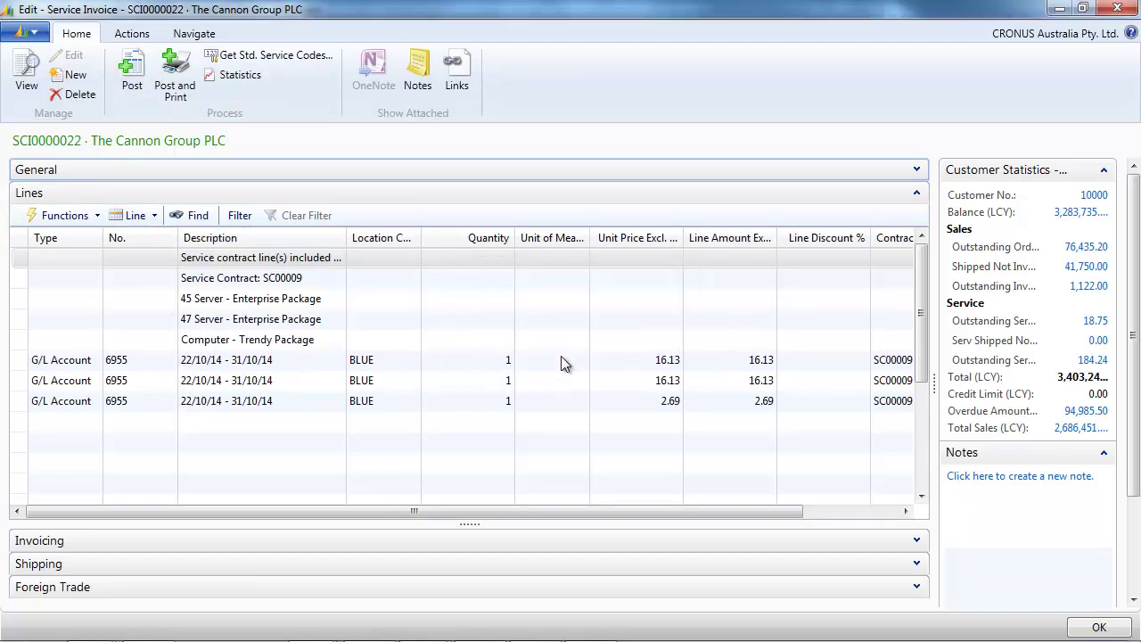
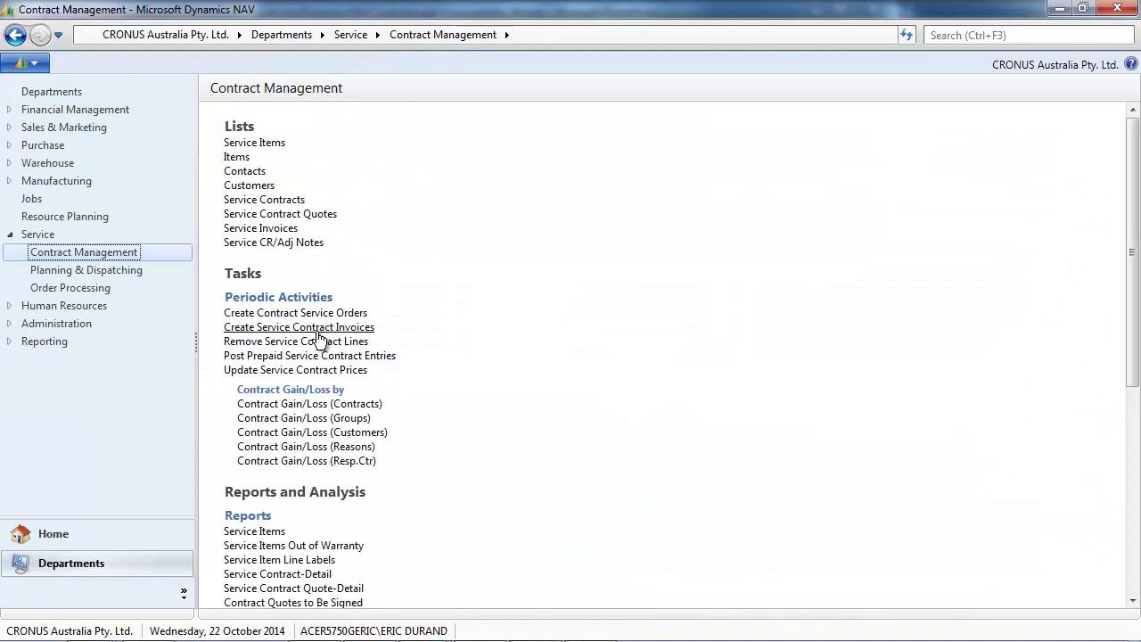
# Step: Start creating service contract invoices, with both the posting date and the invoice-to date set to 1/11/2014
pyautogui.click(319, 329)
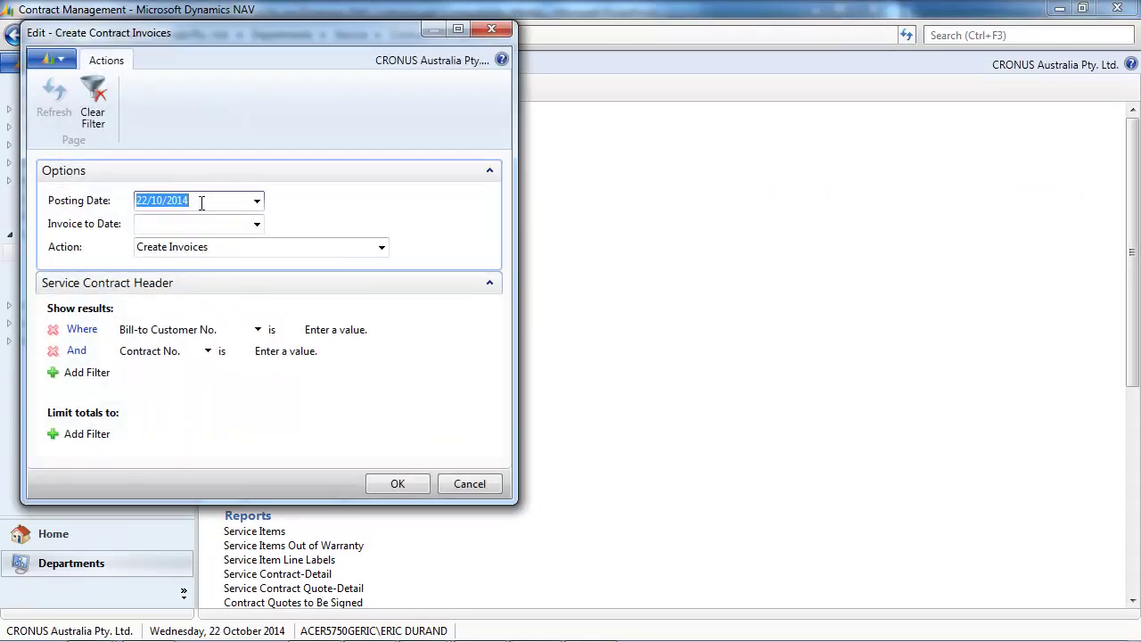
pyautogui.write('0111')
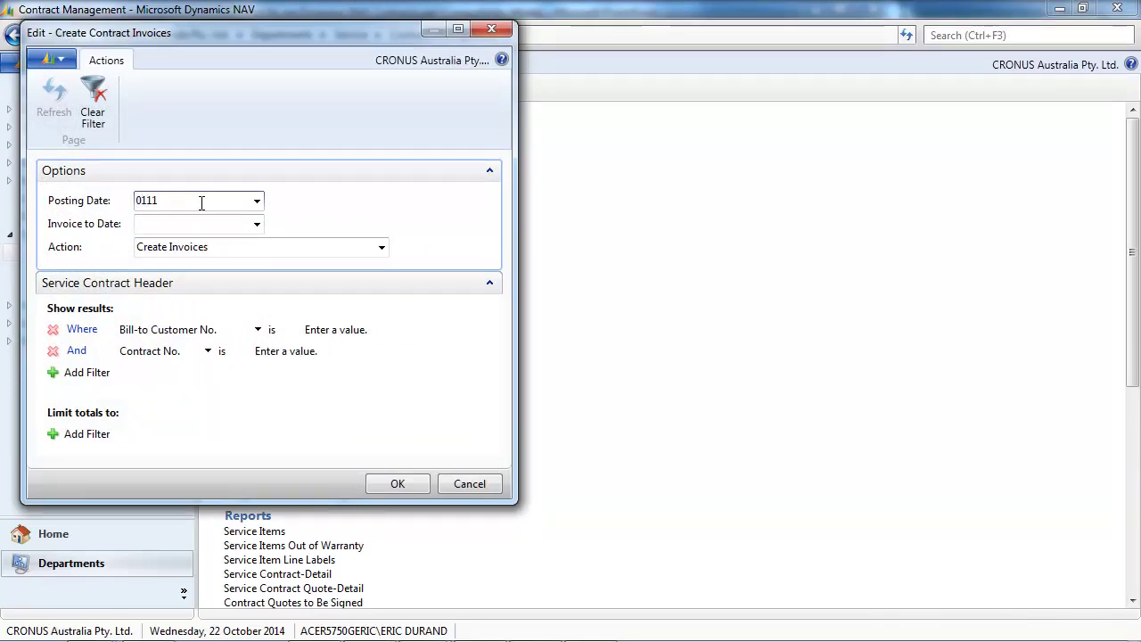
pyautogui.press('Tab')
pyautogui.write('0111')
pyautogui.press('Tab')
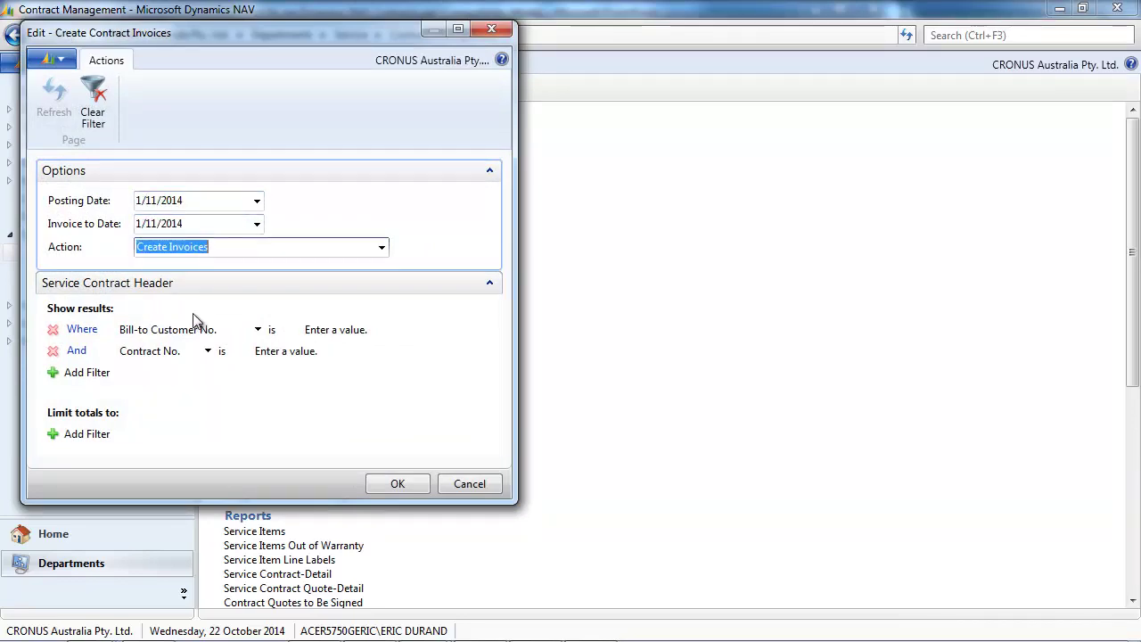
# Step: Run the contract invoice creation with the Create Invoices action and no contract filter, accepting both dates later than the work date
pyautogui.click(293, 351)
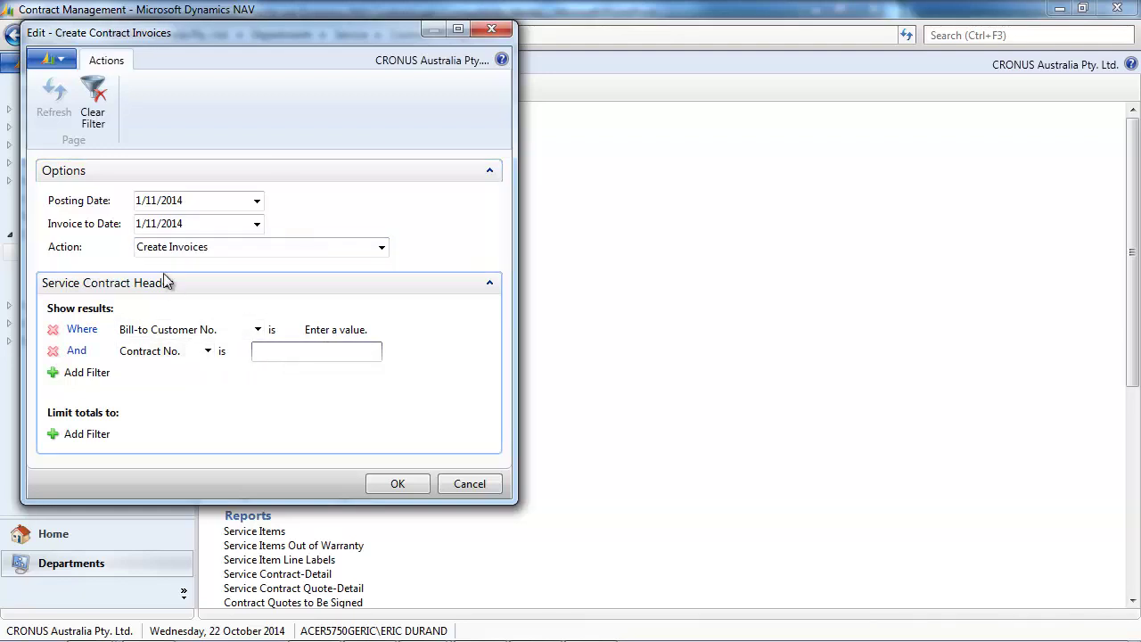
pyautogui.click(383, 247)
pyautogui.click(384, 270)
pyautogui.click(395, 486)
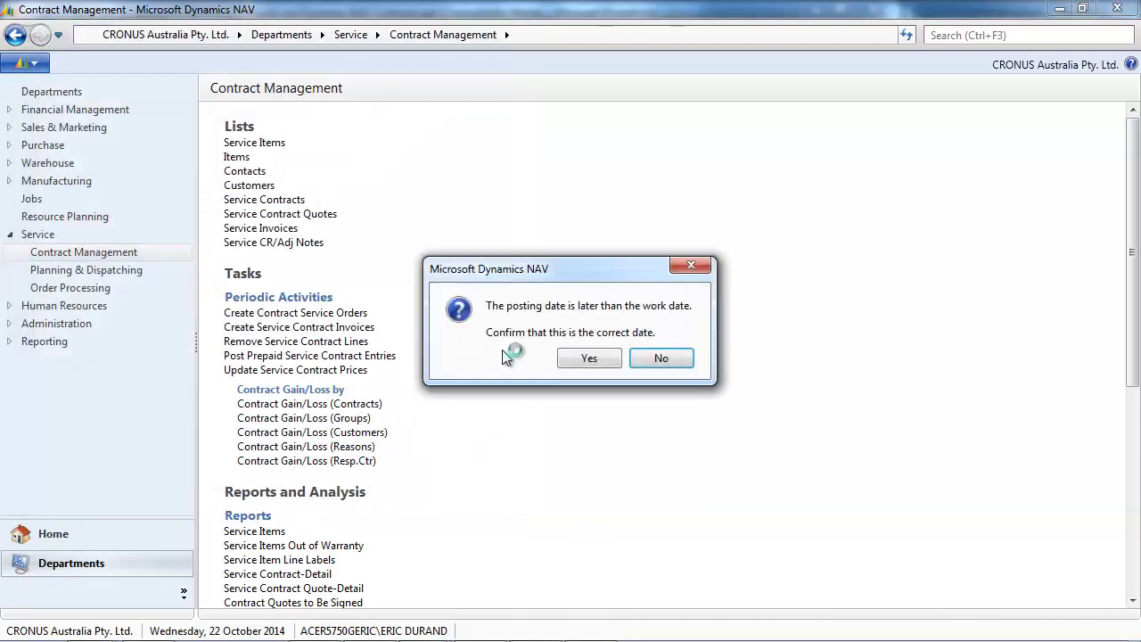
pyautogui.click(593, 359)
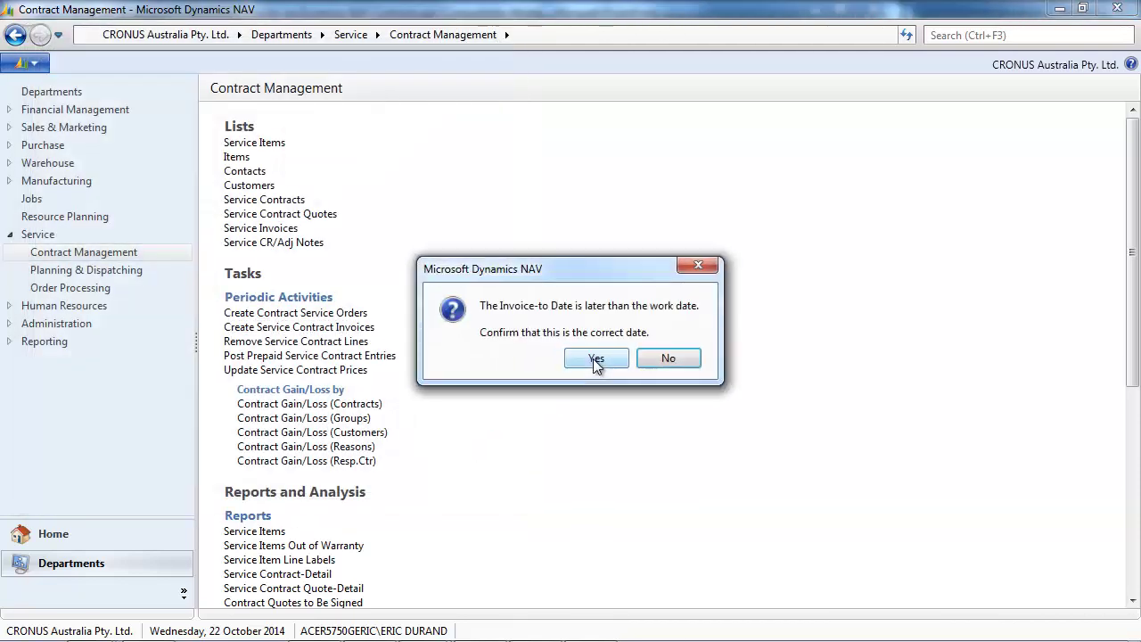
pyautogui.click(595, 360)
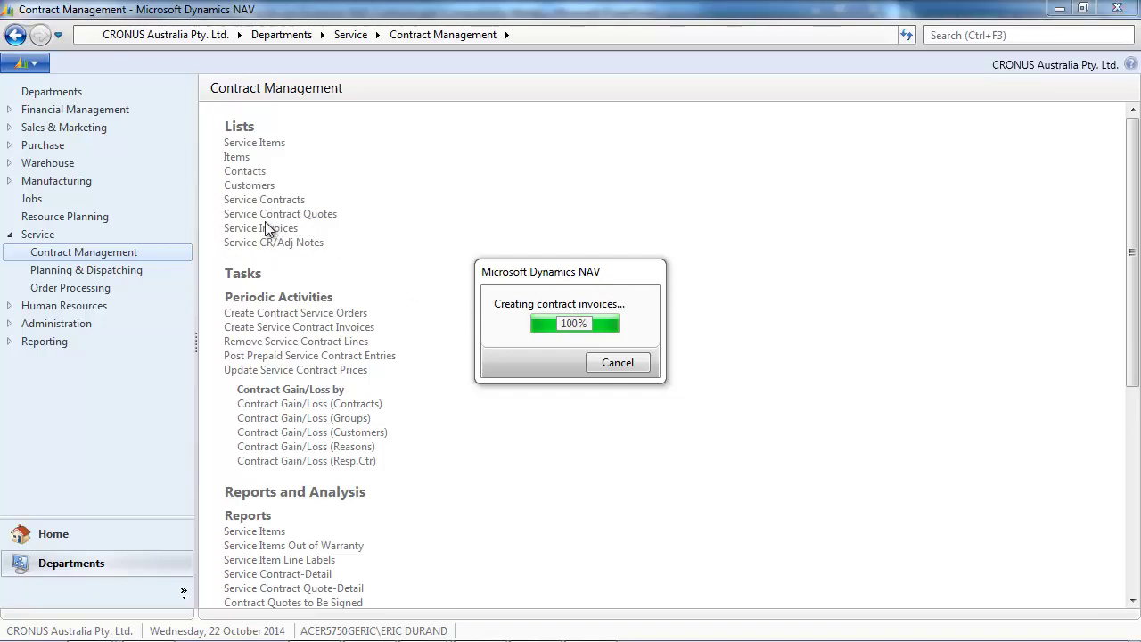
pyautogui.click(615, 349)
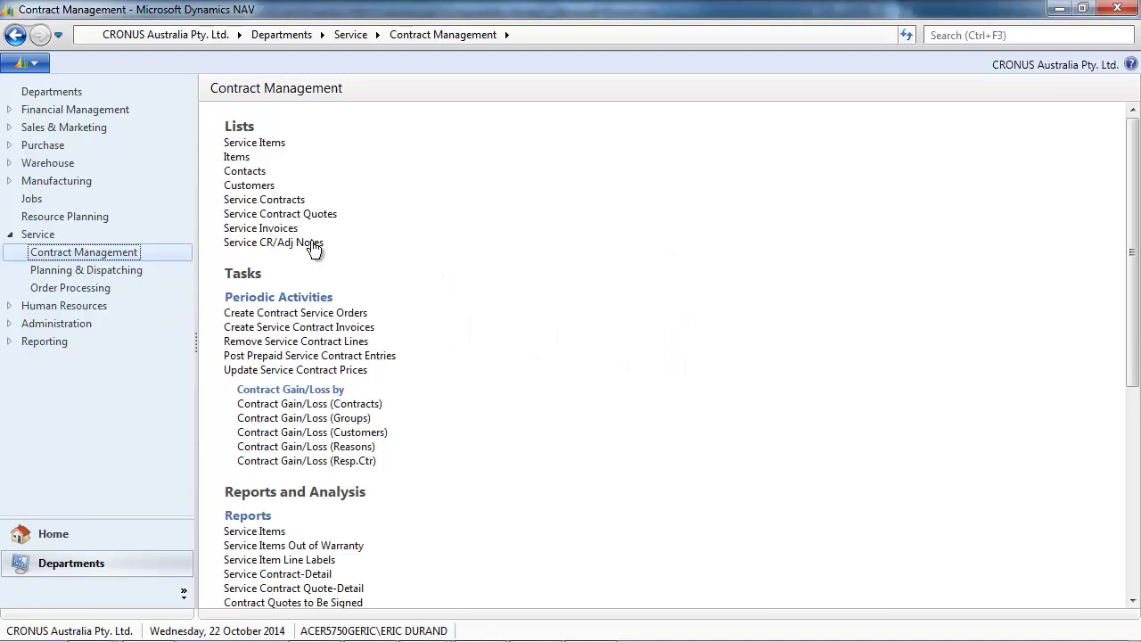
# Step: Examine the lines and general details of the last invoice in the service invoices list, then close that invoice
pyautogui.click(278, 227)
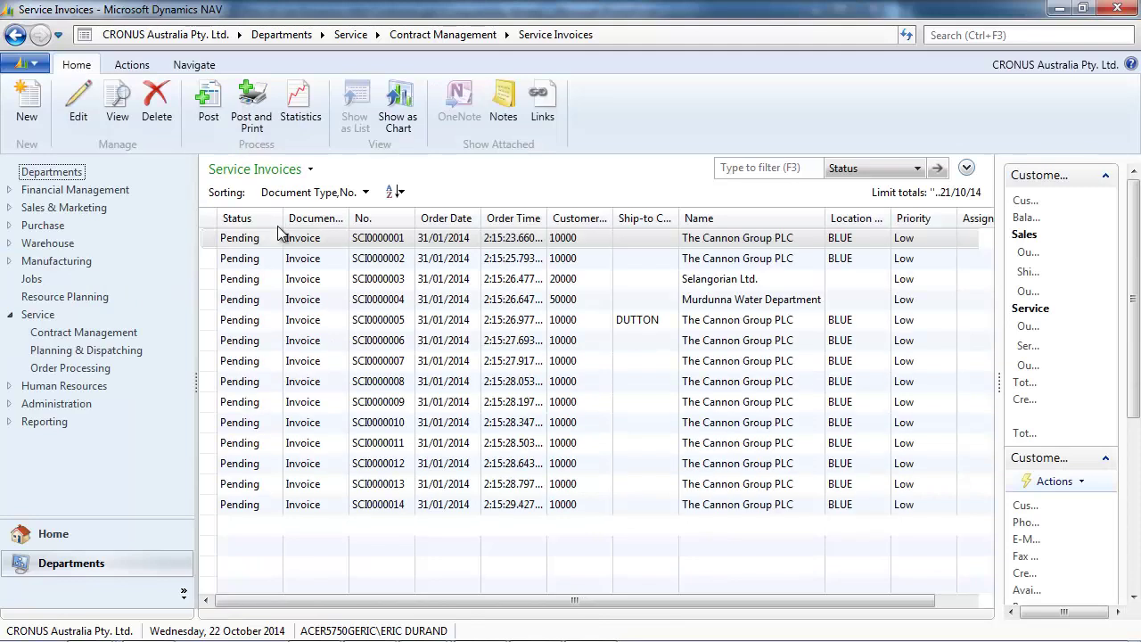
pyautogui.click(383, 505)
pyautogui.scroll(-7, 383, 504)
pyautogui.scroll(-12, 384, 504)
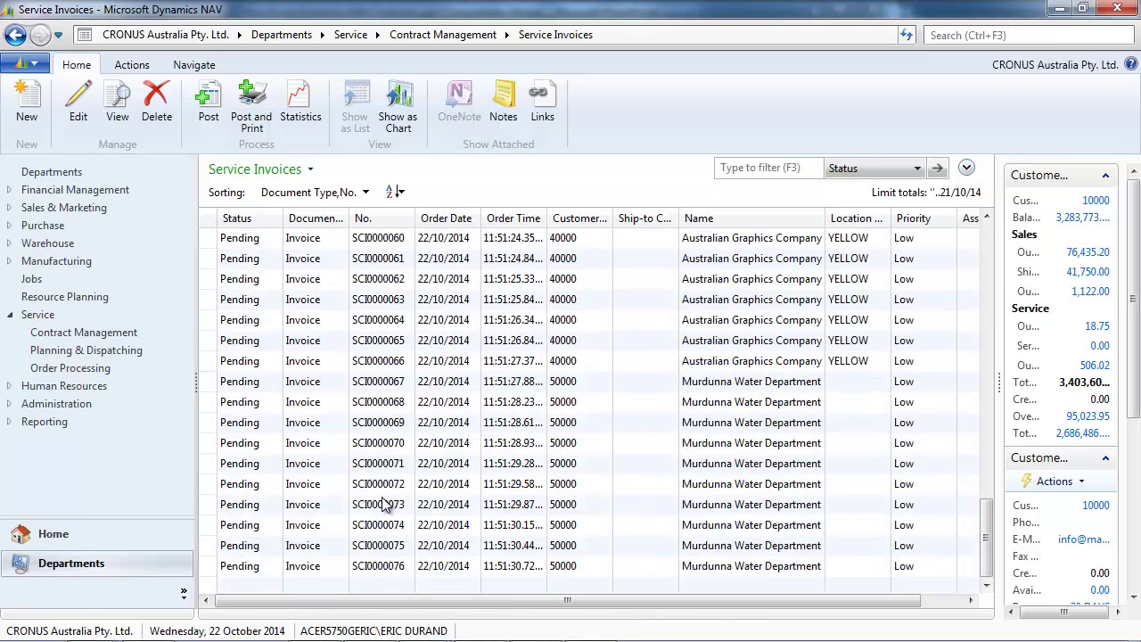
pyautogui.click(398, 567)
pyautogui.doubleClick(398, 567)
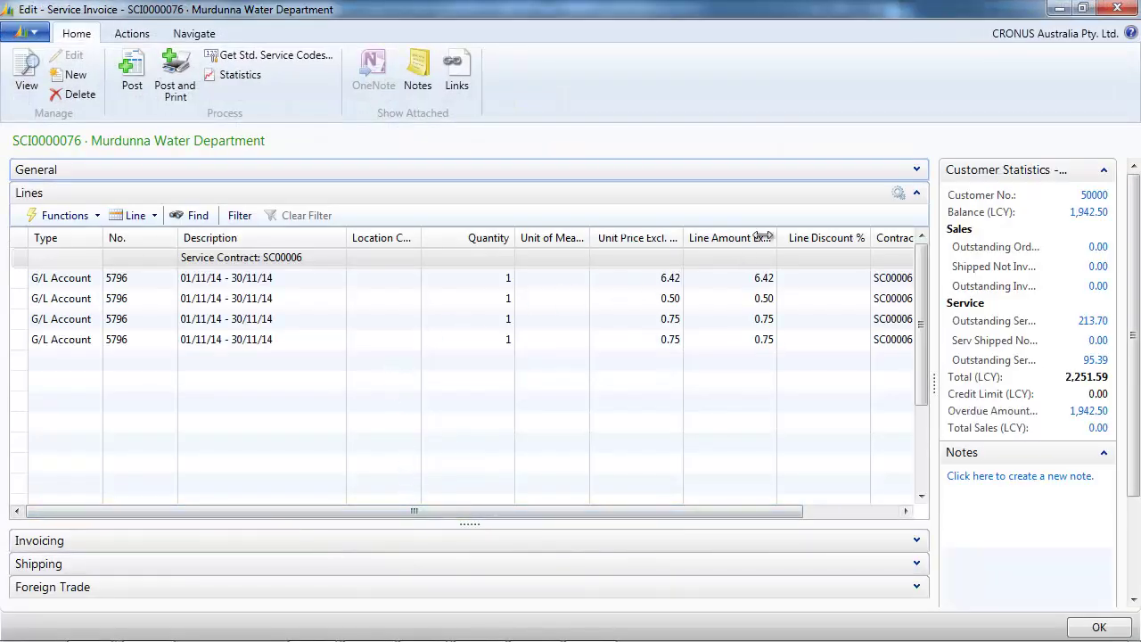
pyautogui.click(917, 169)
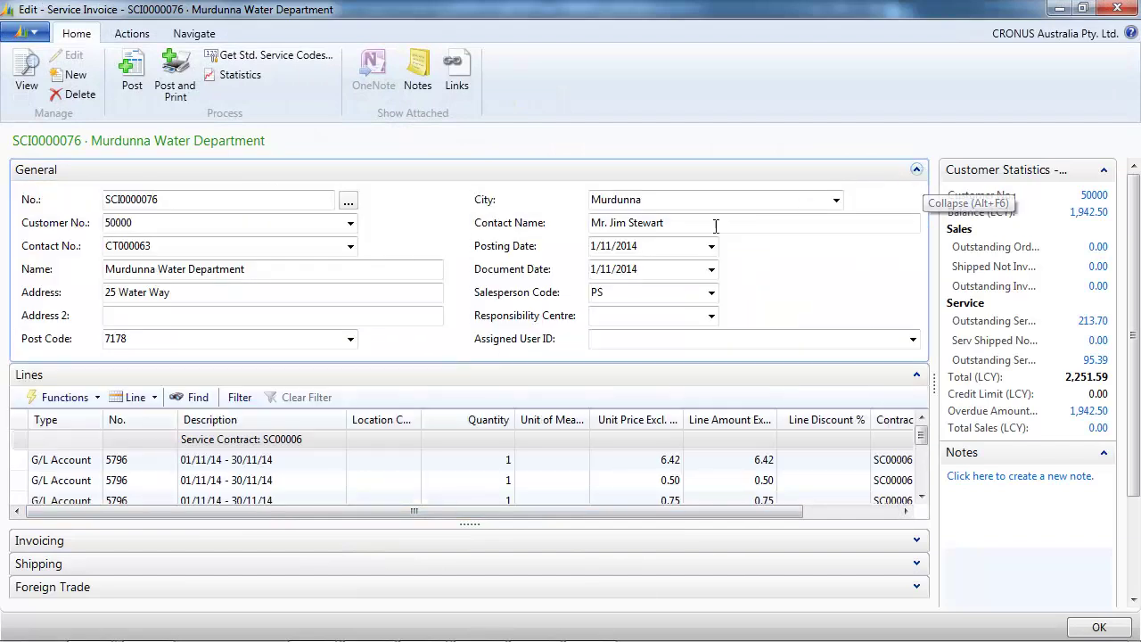
pyautogui.click(1120, 11)
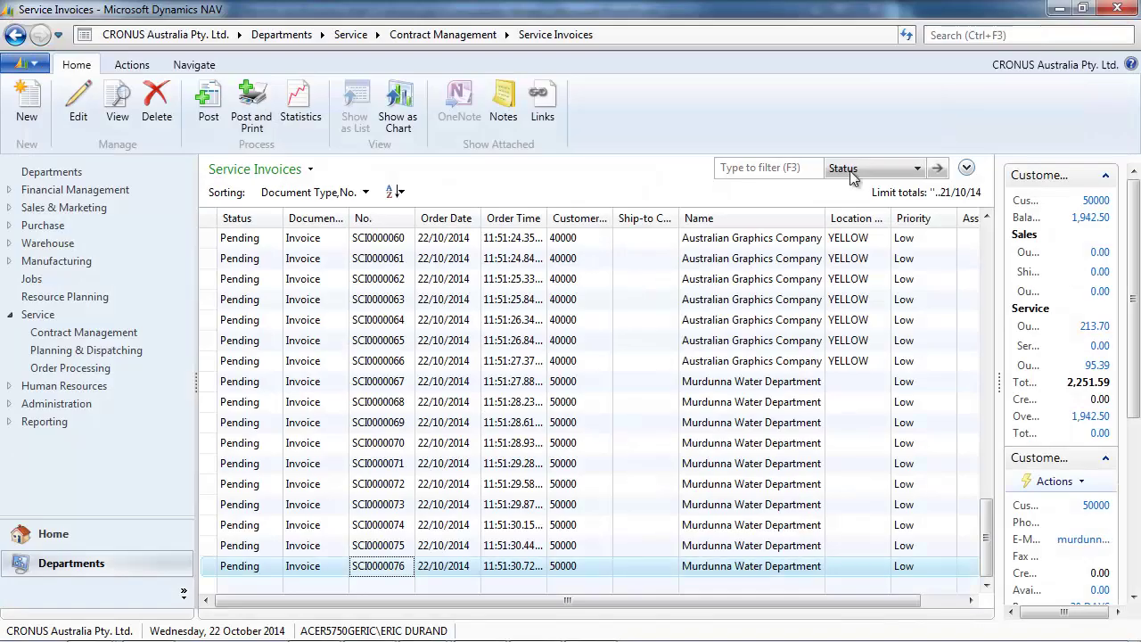